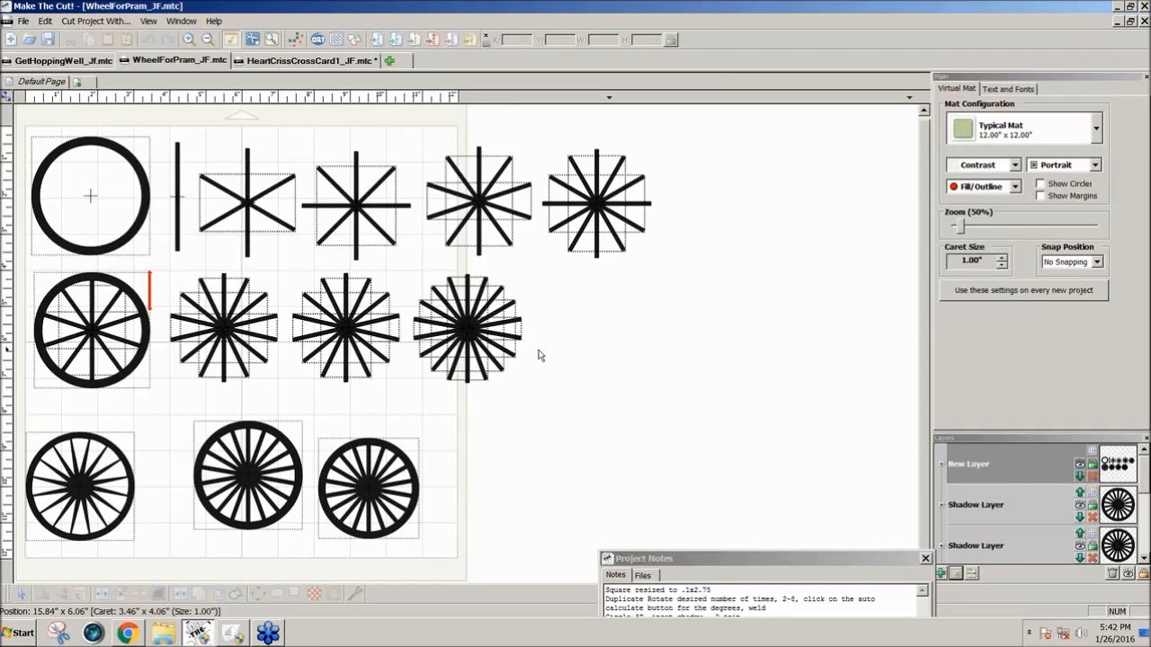
Step: Move the plain ring from the top row to the empty area beside the bottom row of wheels
click(179, 256)
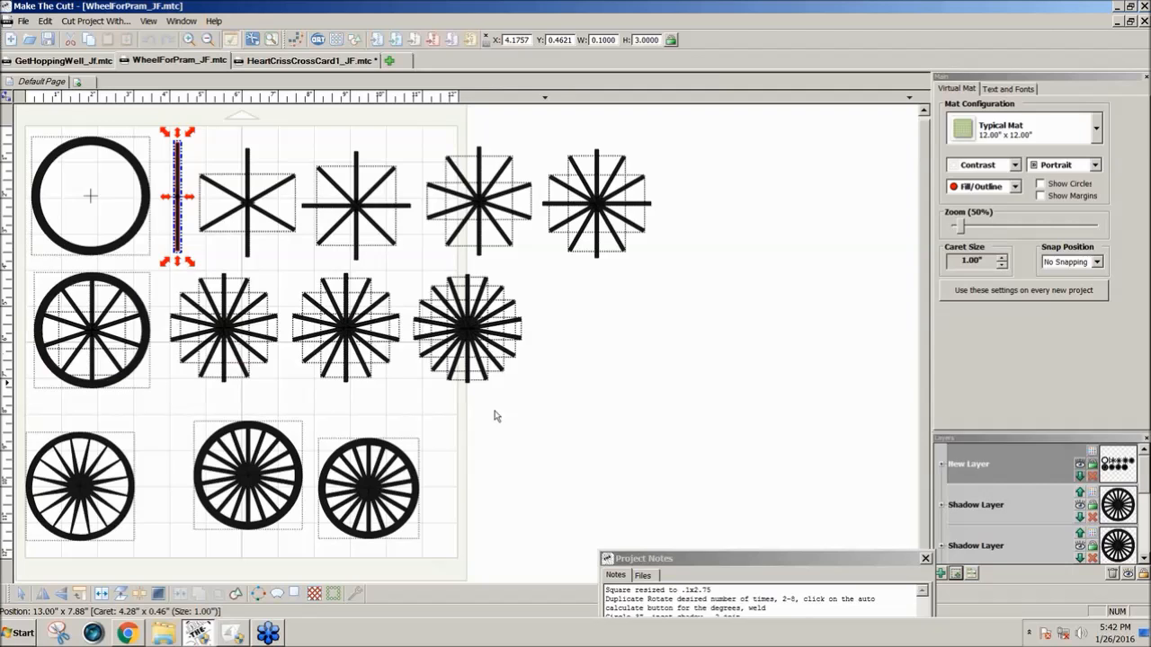
click(486, 355)
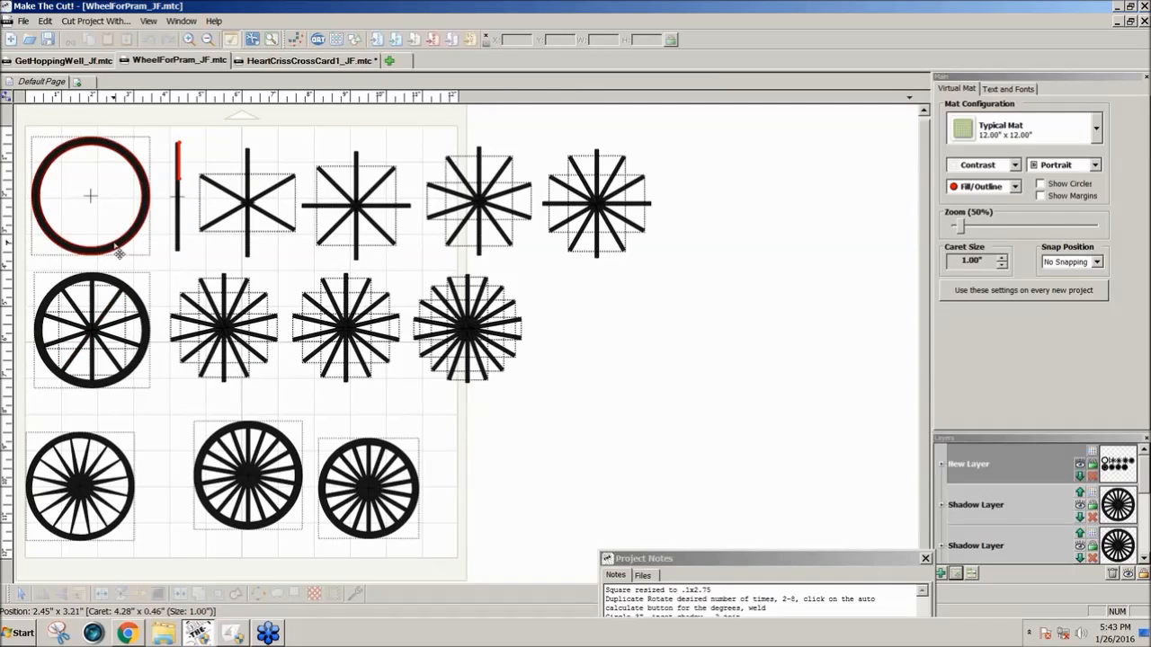
drag(120, 257, 539, 521)
Step: Add the Square (Polygons) basic shape in the vacated corner of the mat and shift it toward the middle of that space
click(32, 159)
click(32, 158)
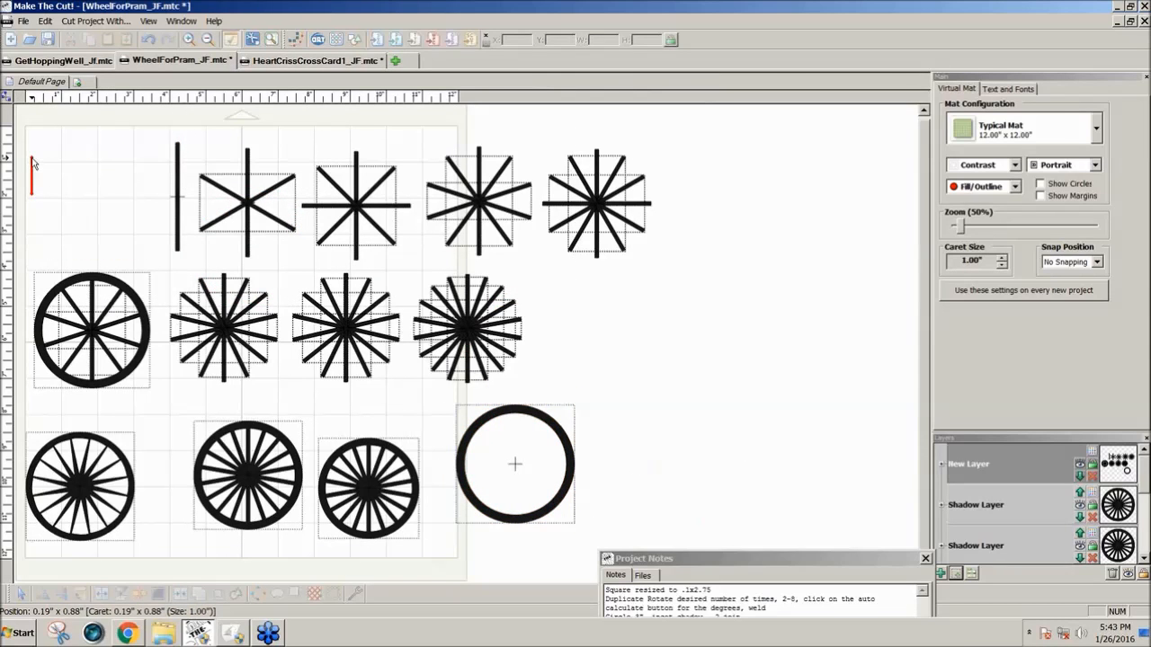
click(356, 47)
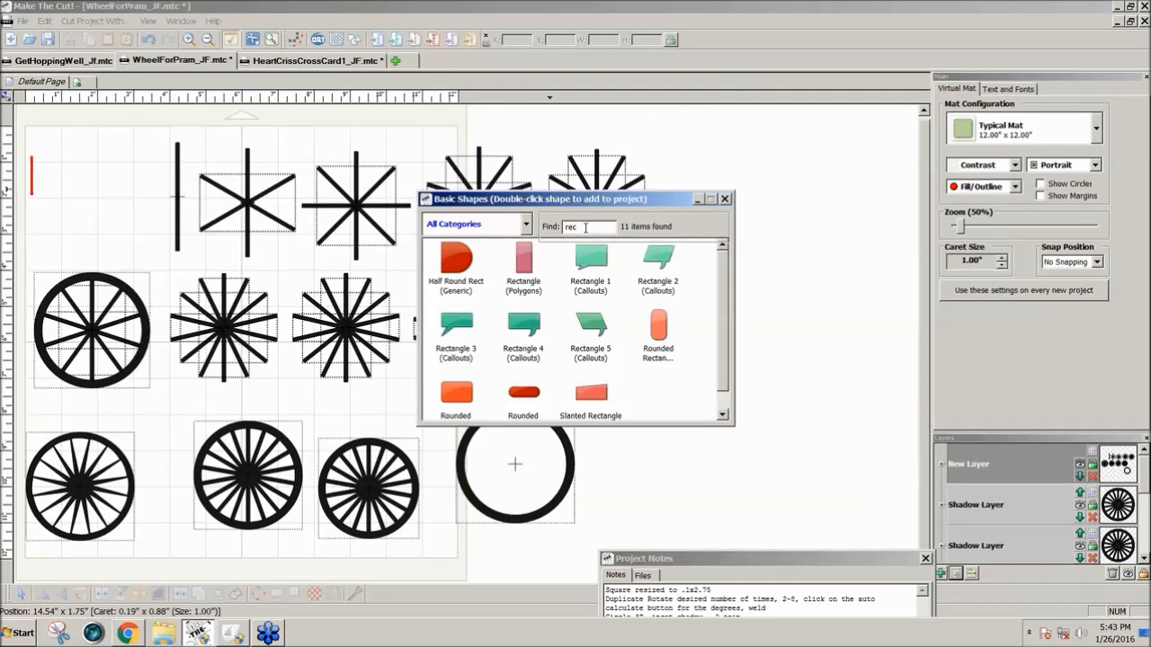
text(sq)
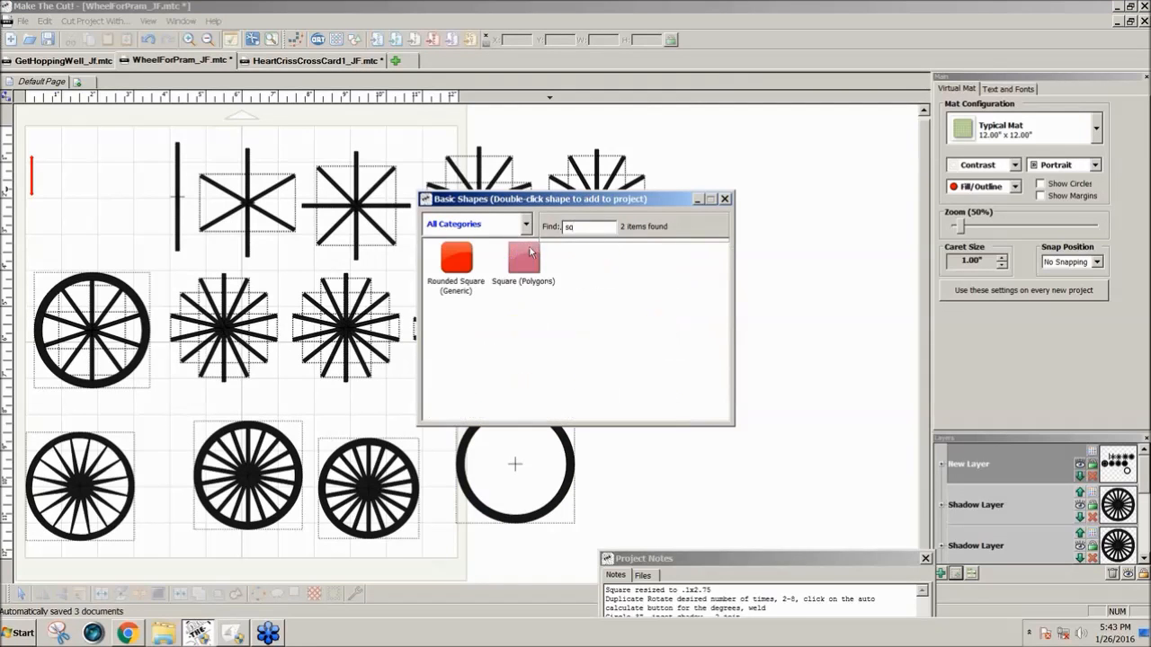
double_click(526, 255)
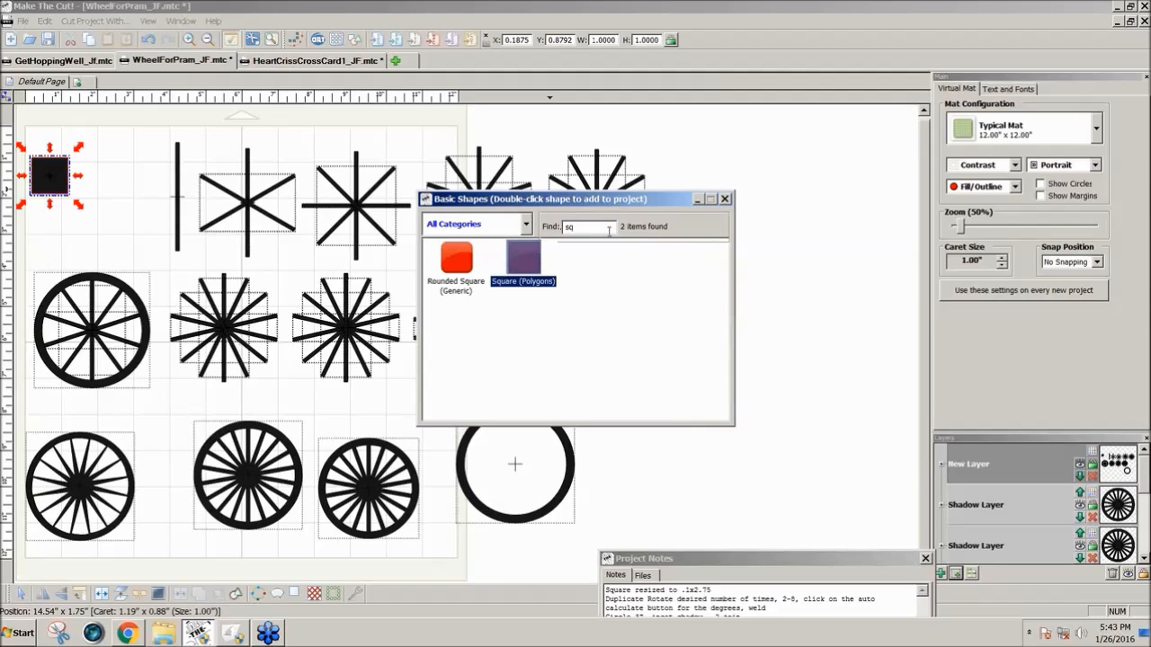
drag(651, 201, 818, 209)
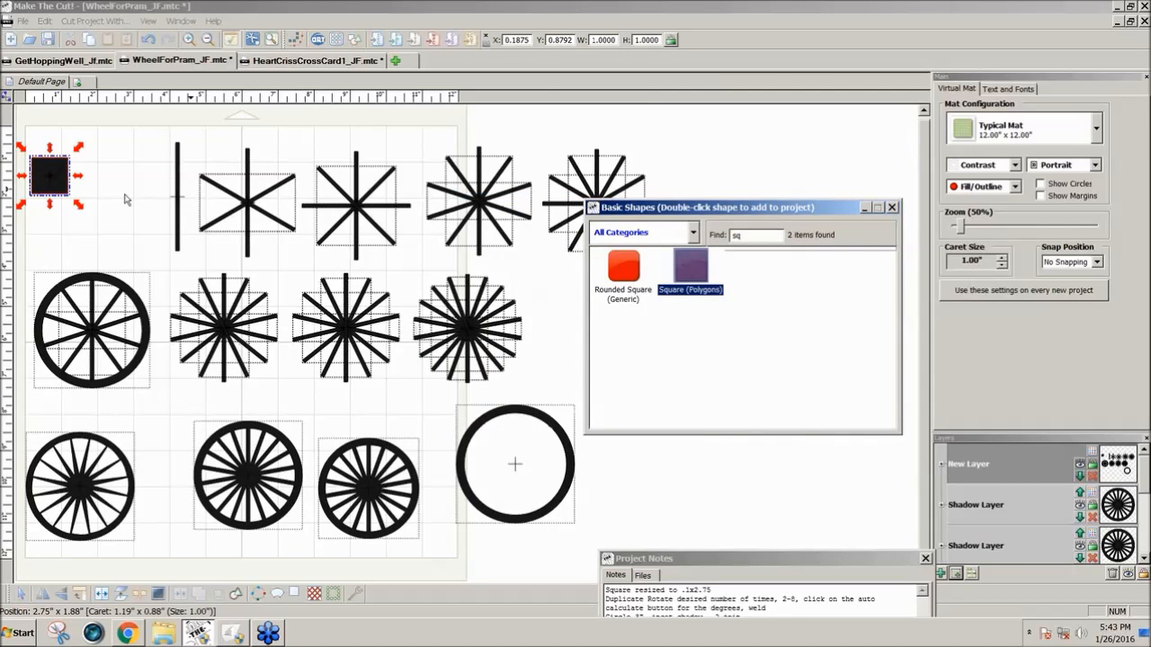
drag(49, 187, 87, 176)
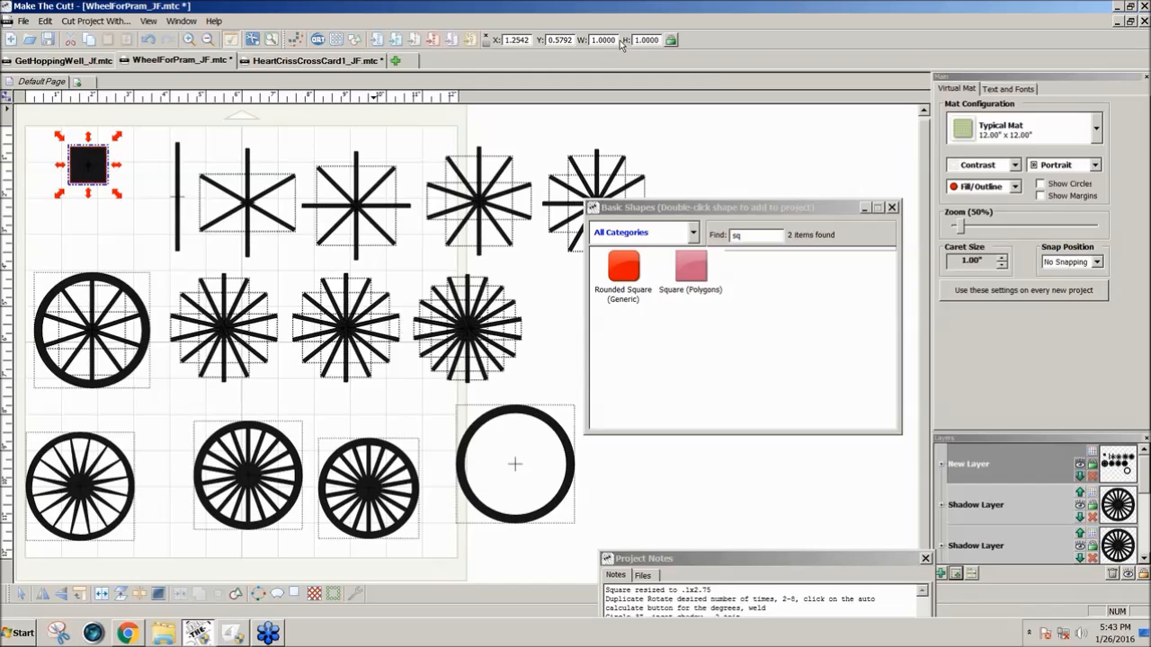
Step: Resize the square to 0.1 wide by 2.75 high and position the resulting strip midway in the open space
drag(616, 40, 577, 42)
text(.1)
key(Tab)
text(2.75)
key(Return)
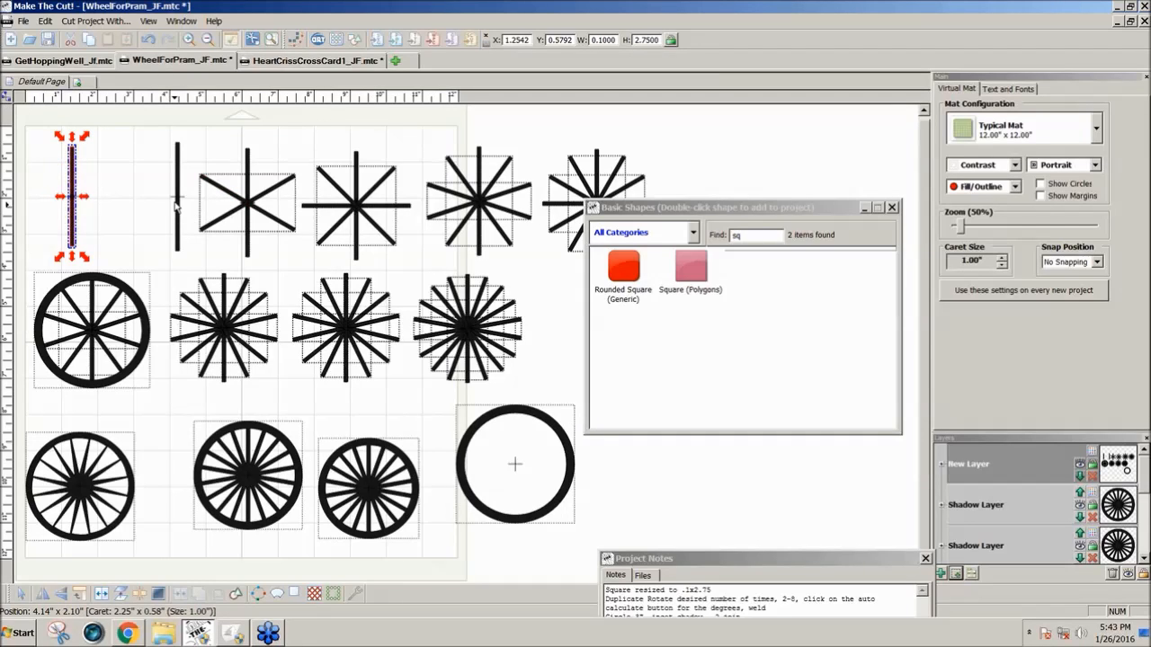
drag(68, 220, 91, 224)
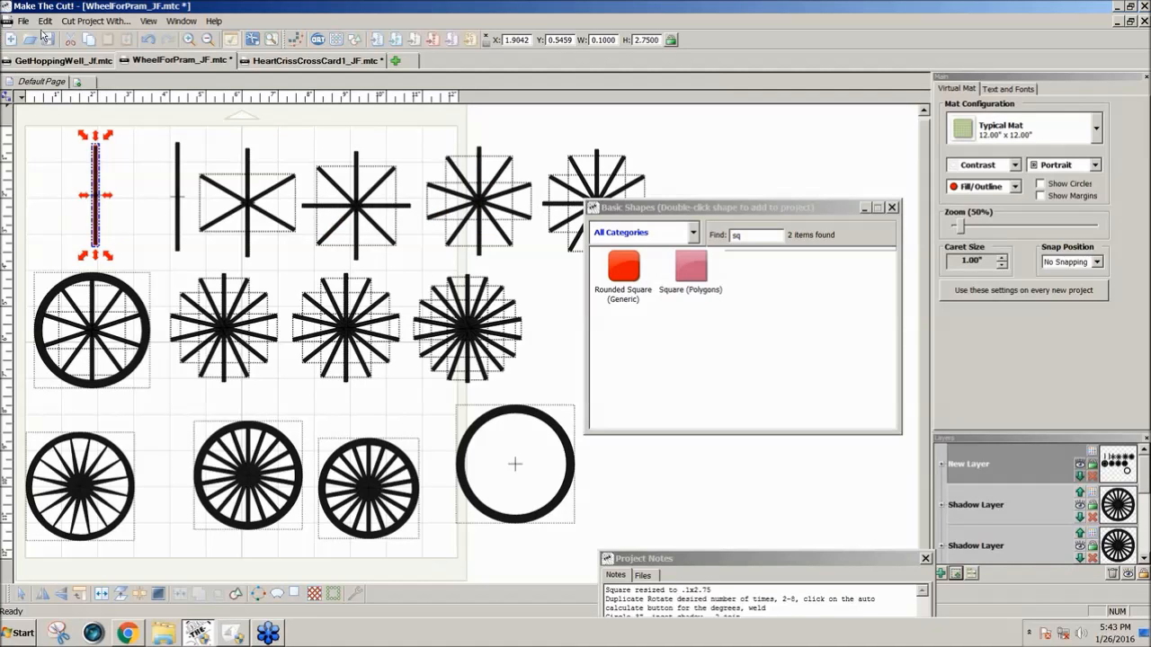
Step: Start a Rotated Duplicate of the strip with a Dupe Count of 1 and an automatically calculated rotation of 90 degrees
click(45, 20)
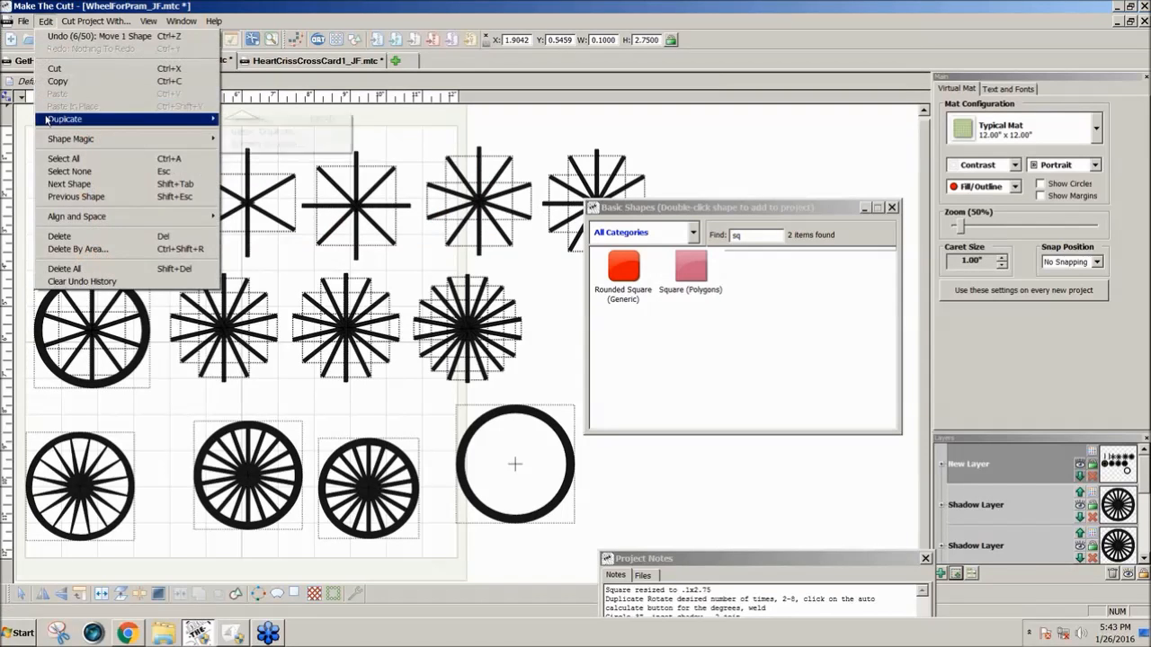
mouse_move(207, 119)
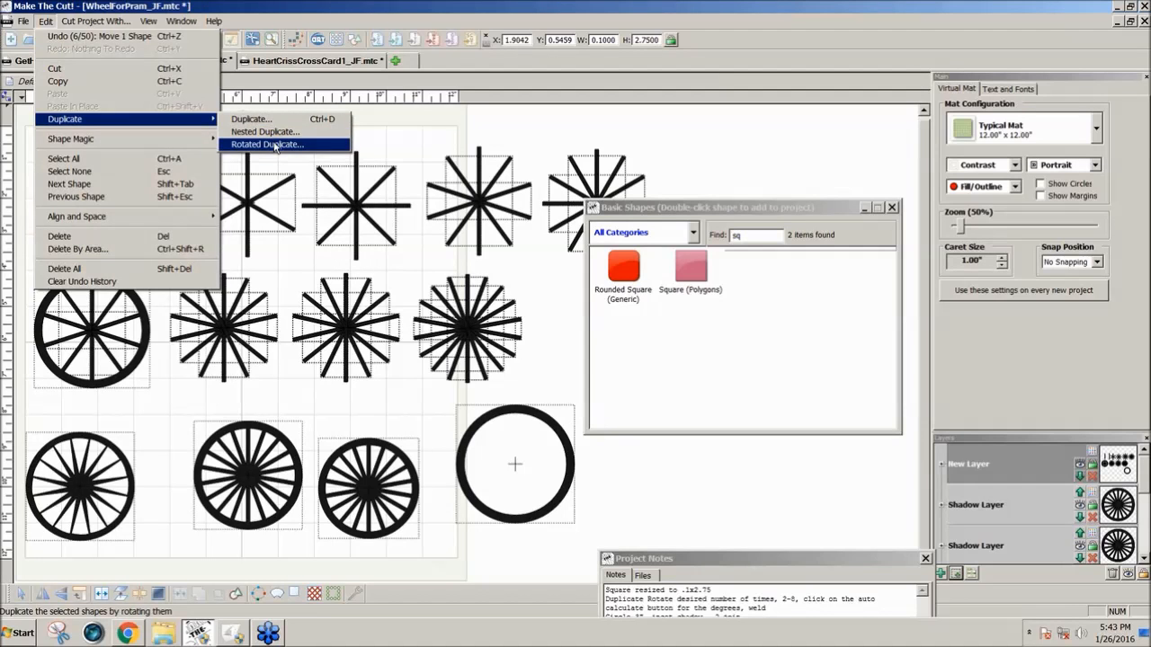
click(275, 145)
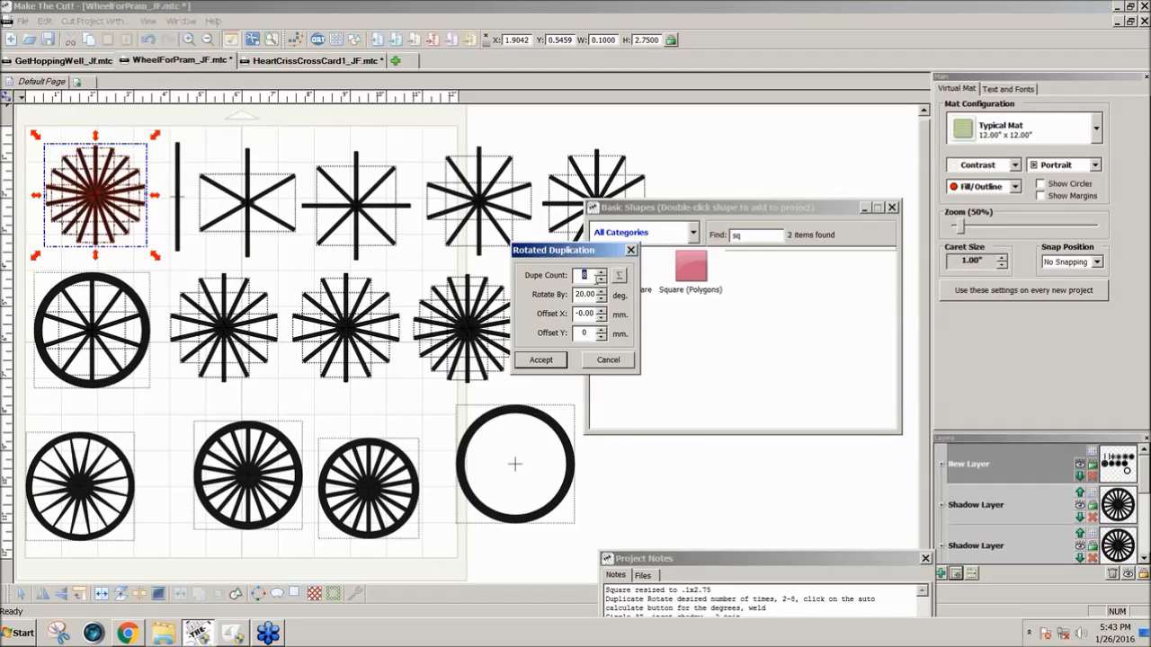
click(600, 279)
click(601, 279)
click(601, 280)
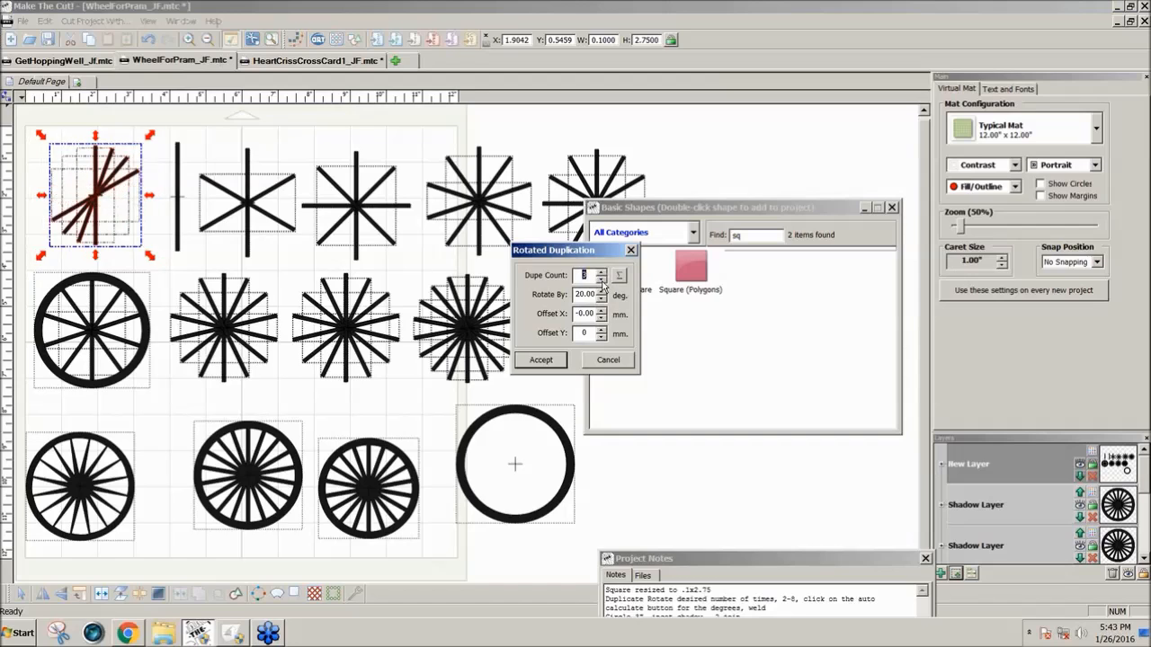
click(601, 280)
click(601, 280)
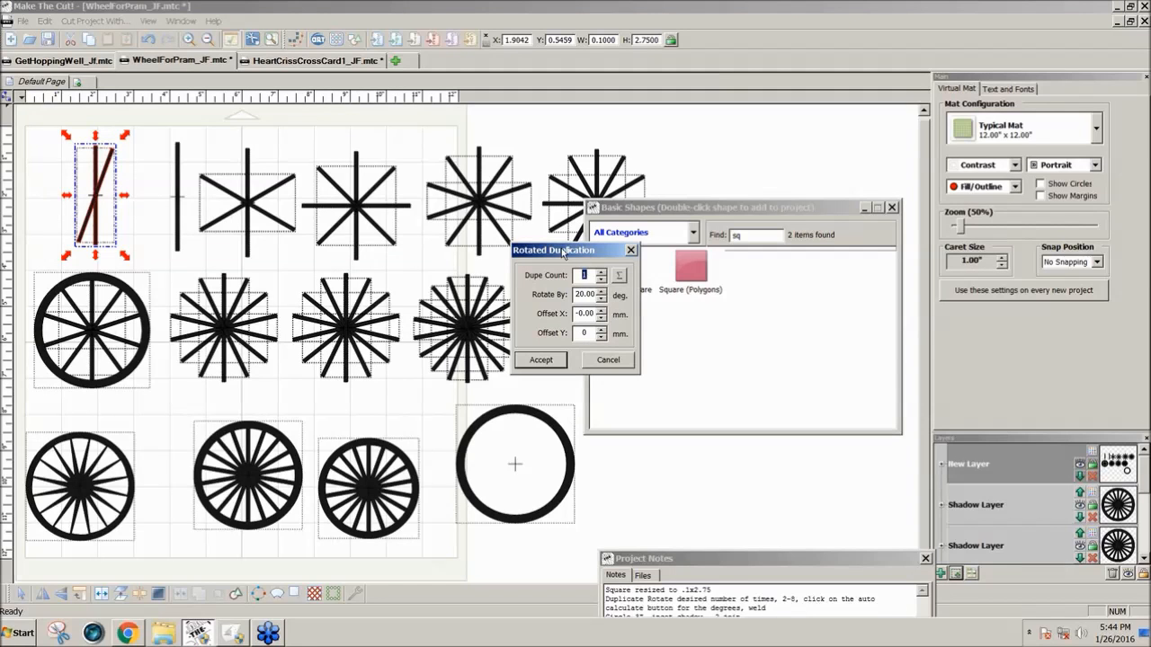
click(618, 277)
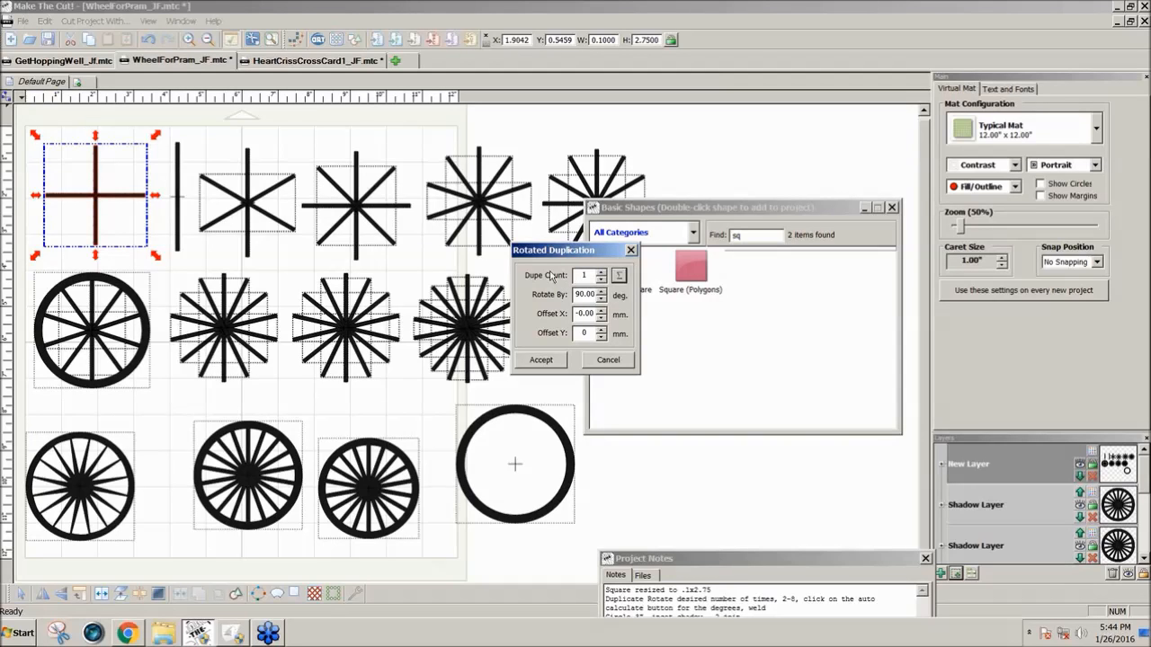
Step: Preview the spokes with Dupe Counts of 2, 3, 4 and 5, recalculating the rotation angle for each count
click(601, 272)
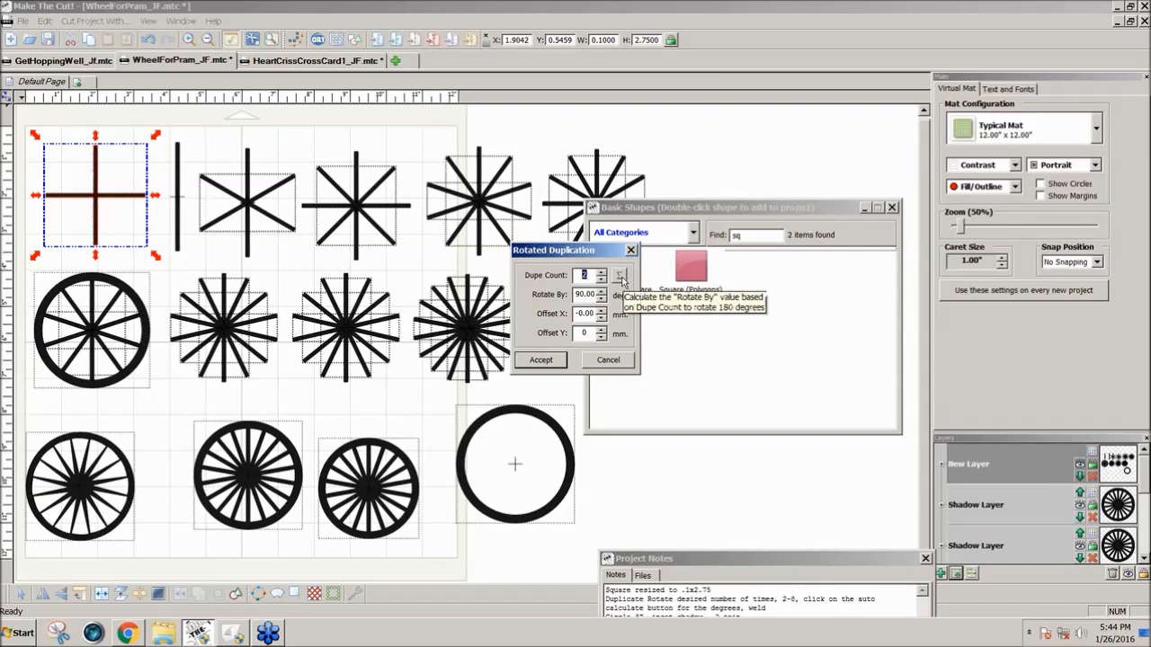
click(619, 276)
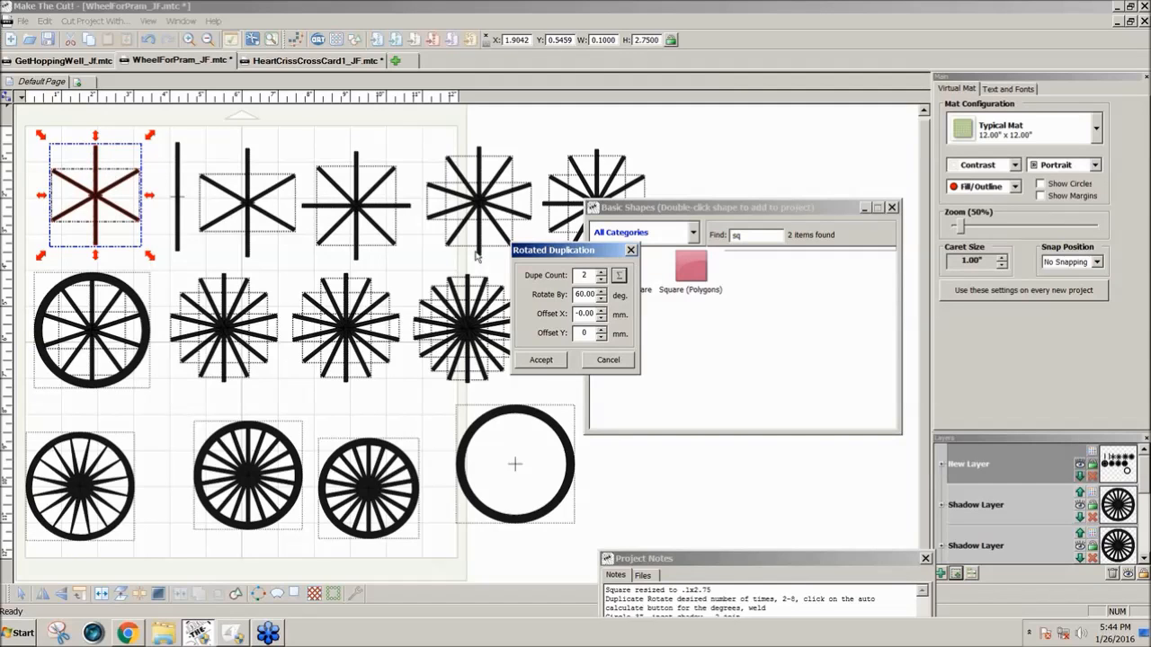
click(602, 273)
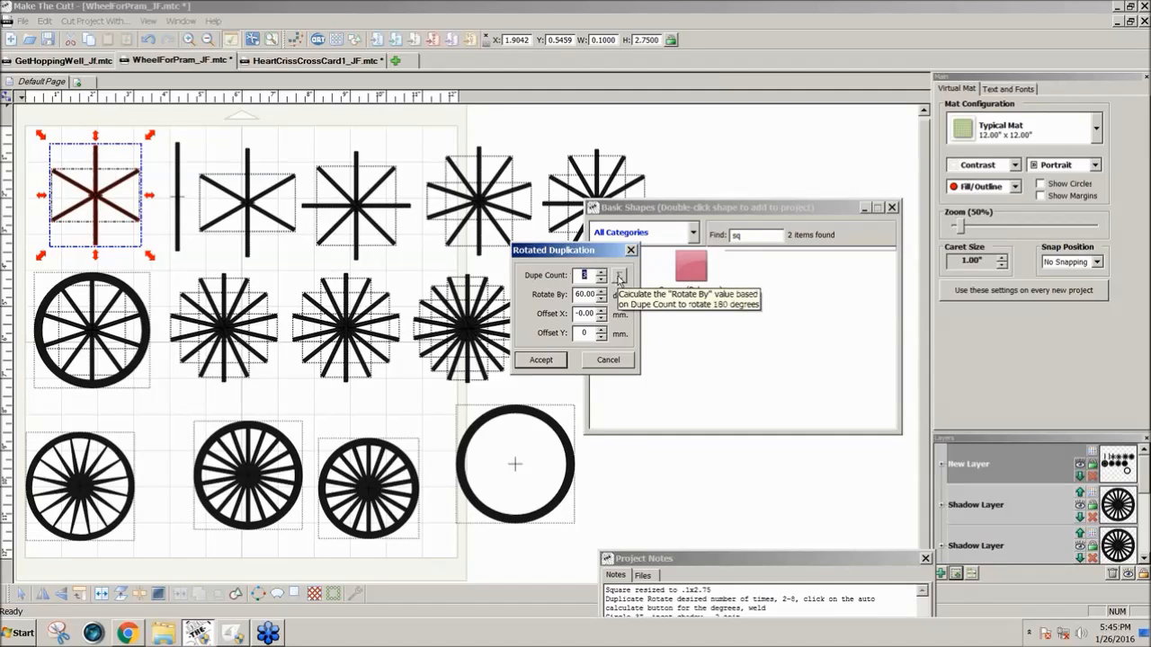
click(619, 276)
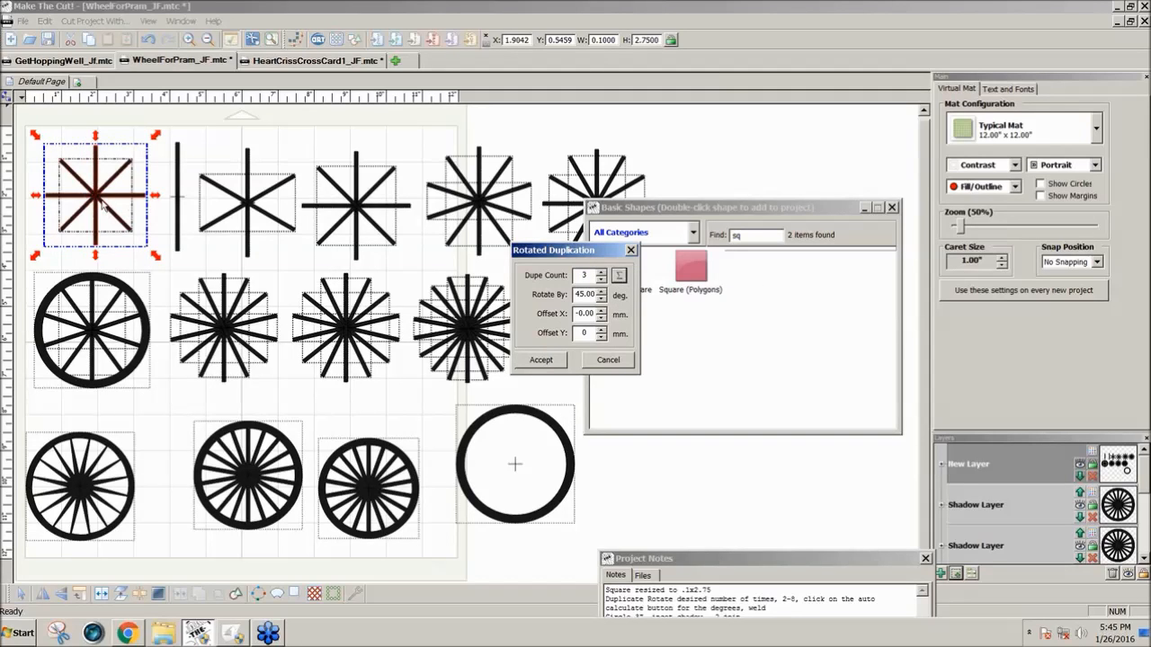
drag(555, 251, 615, 257)
click(661, 279)
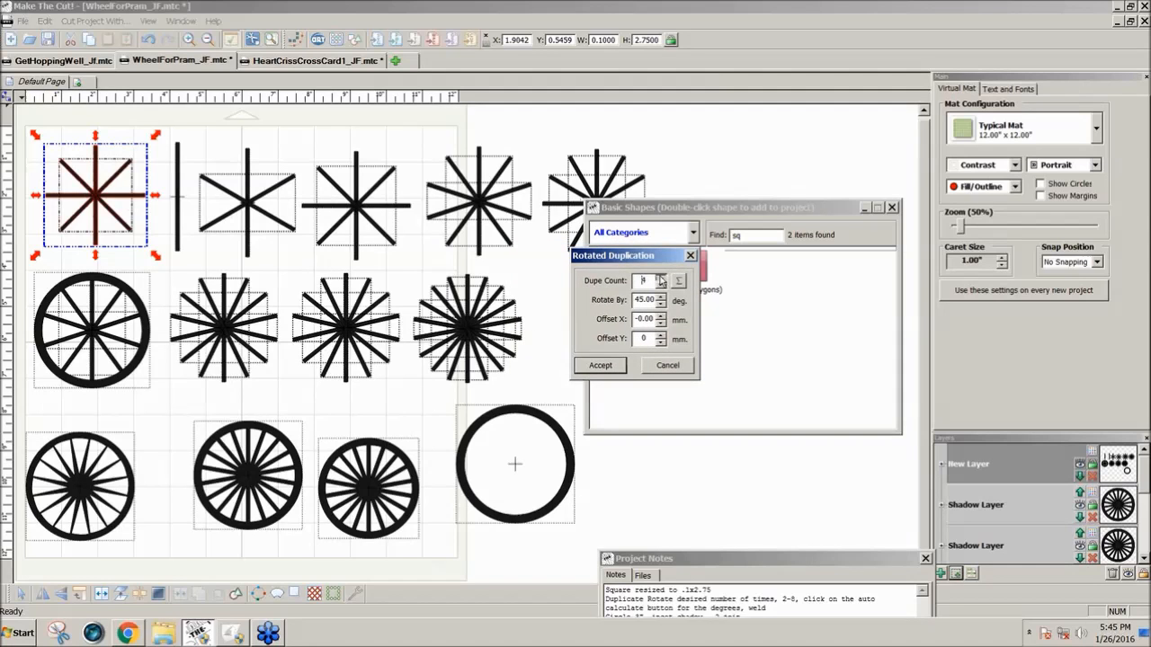
click(678, 281)
click(661, 278)
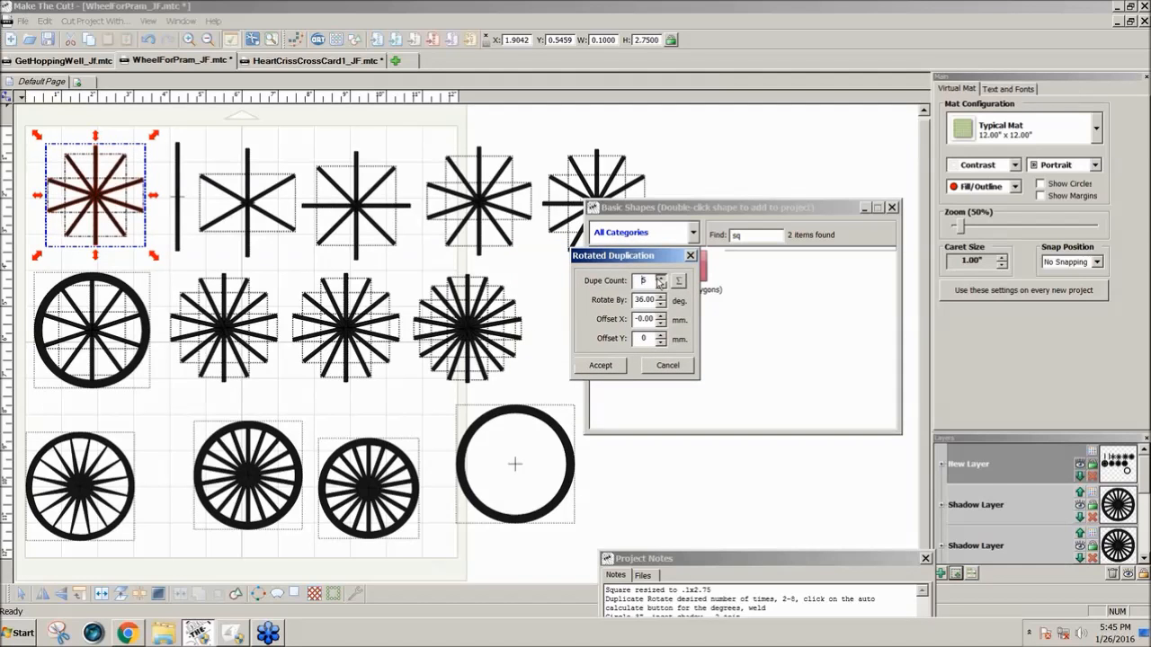
click(678, 282)
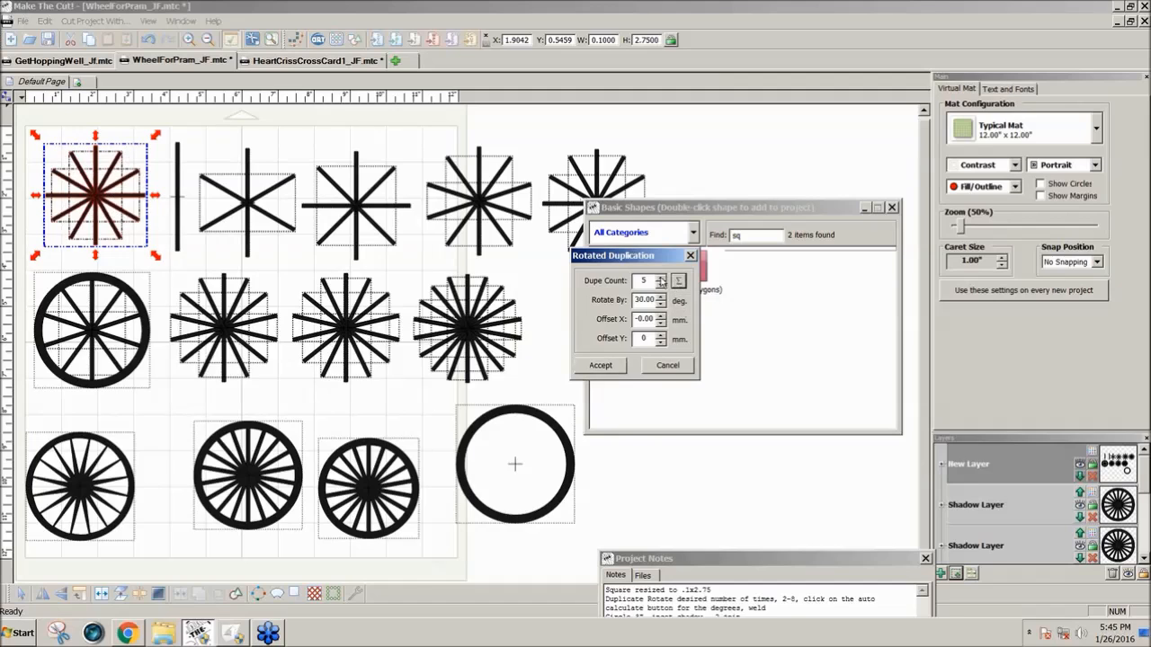
Step: Set the Dupe Count to 6, recalculate the rotation to 25.71 degrees, and accept the rotated duplication
click(661, 279)
click(679, 281)
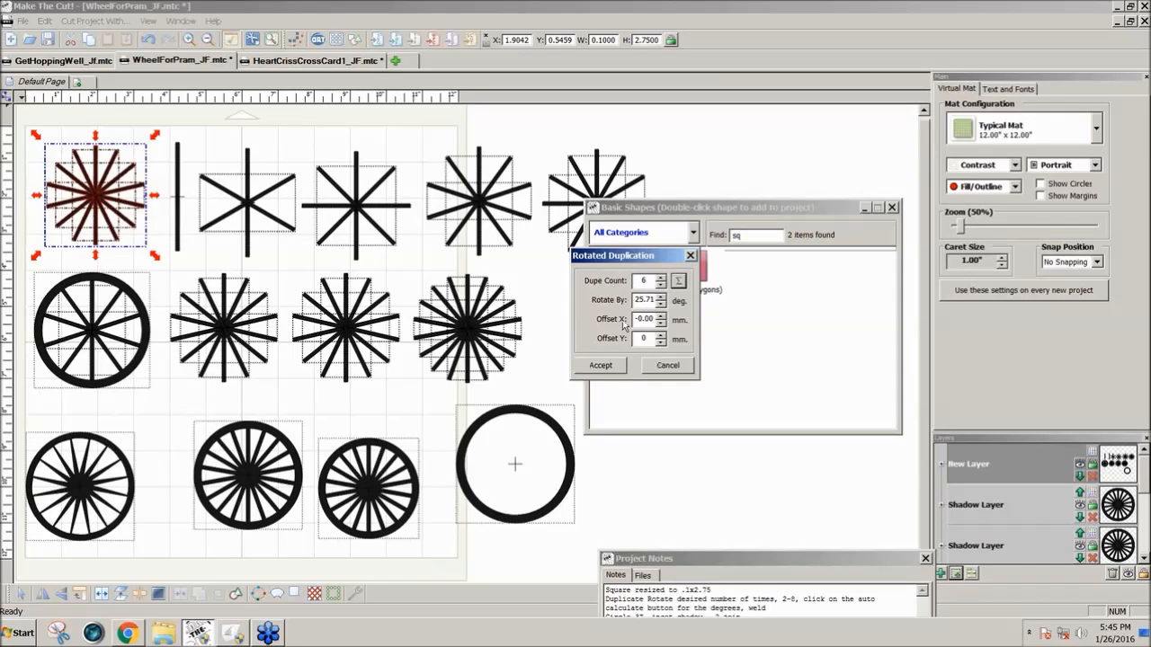
click(594, 367)
Step: Weld all the rotated strips into a single spoke shape
drag(649, 213, 787, 233)
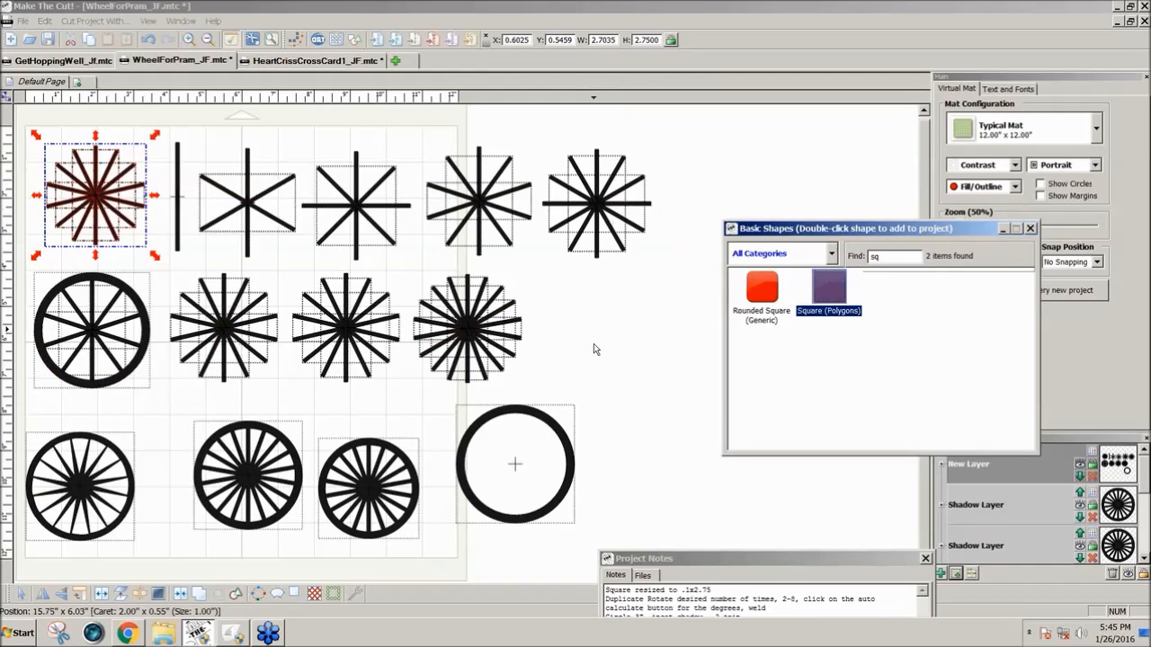
click(617, 351)
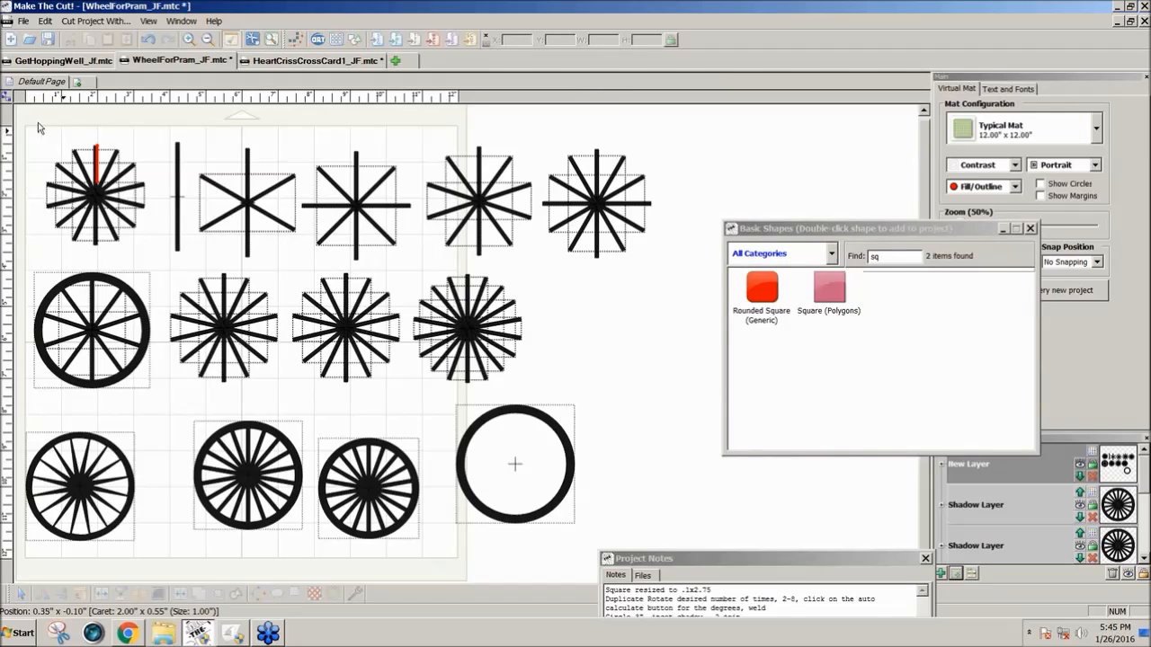
drag(20, 118, 142, 262)
click(201, 600)
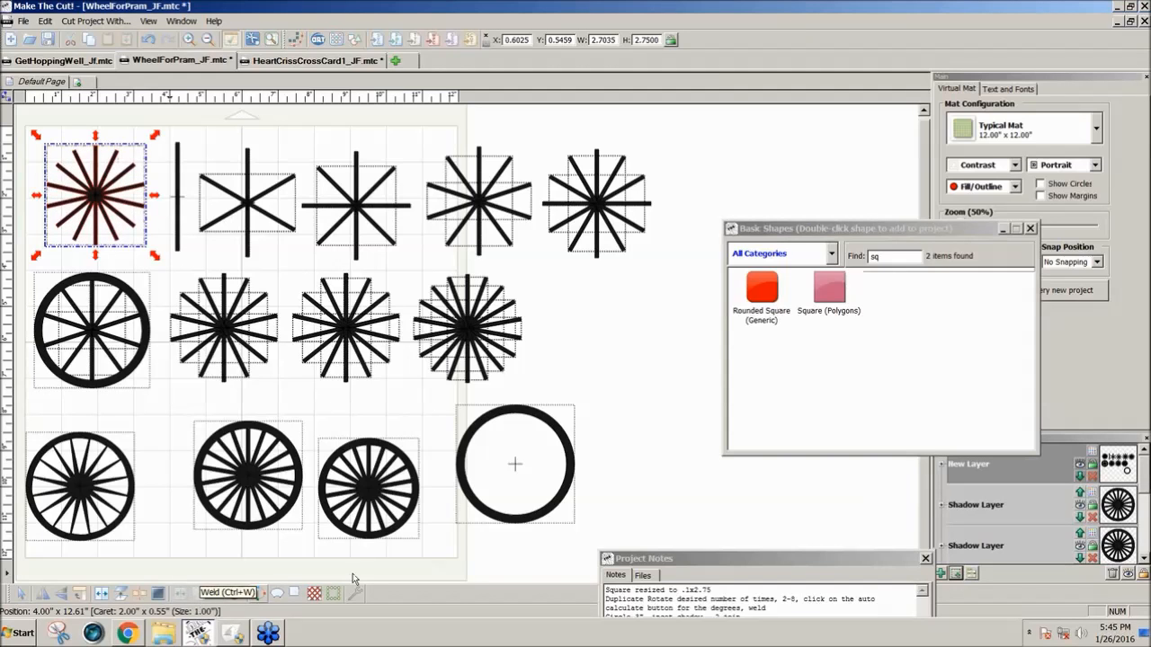
Step: Nudge the plain ring closer to the bottom row of wheels and add a circle basic shape beside it
drag(524, 526, 491, 521)
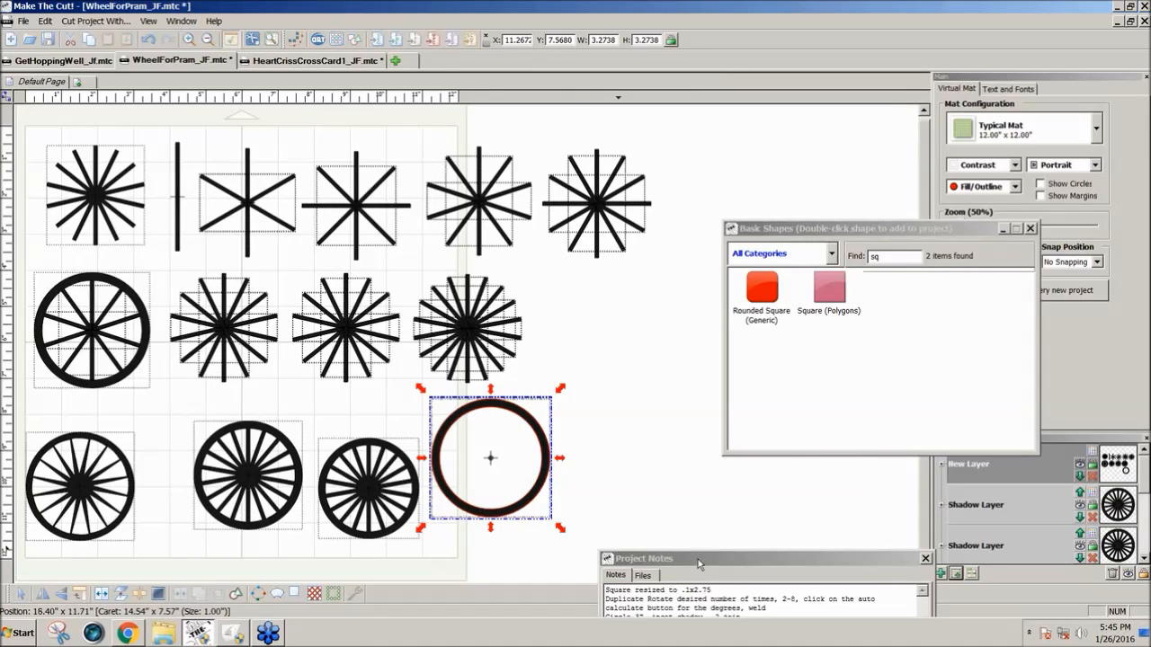
click(607, 396)
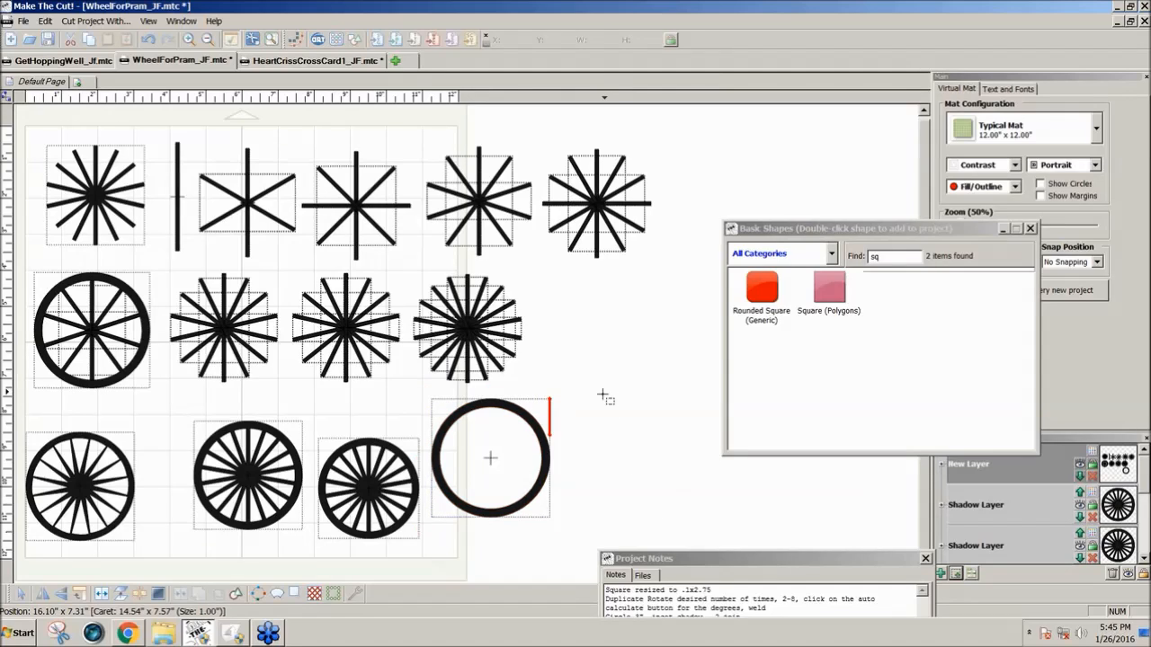
click(352, 42)
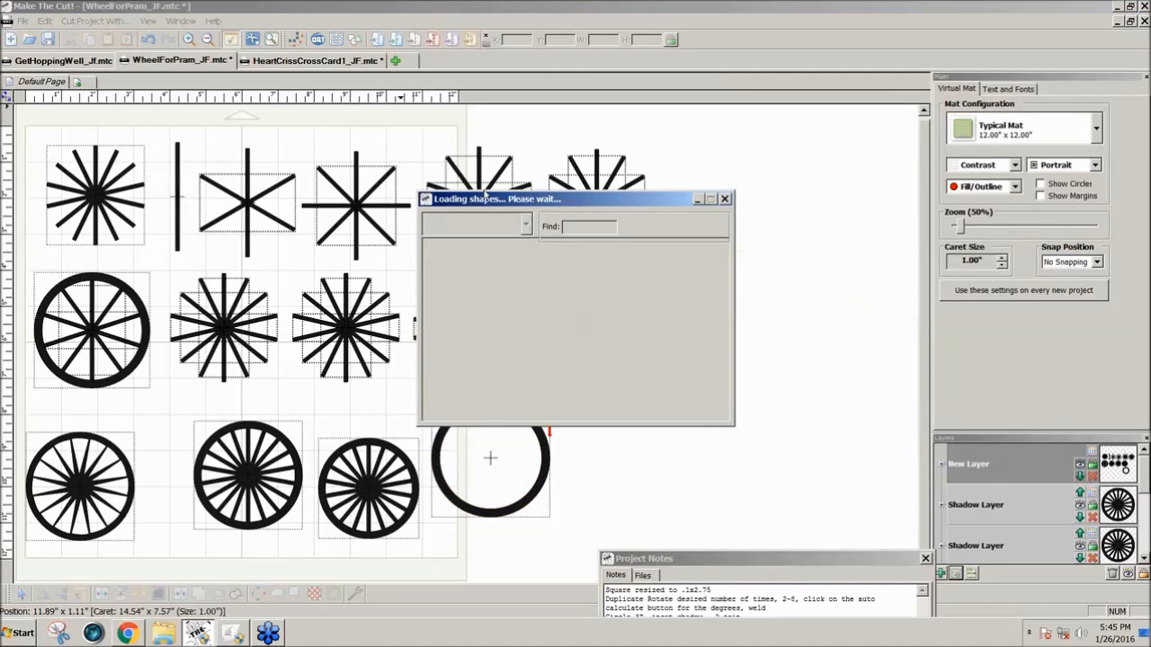
text(ci)
double_click(456, 258)
click(724, 199)
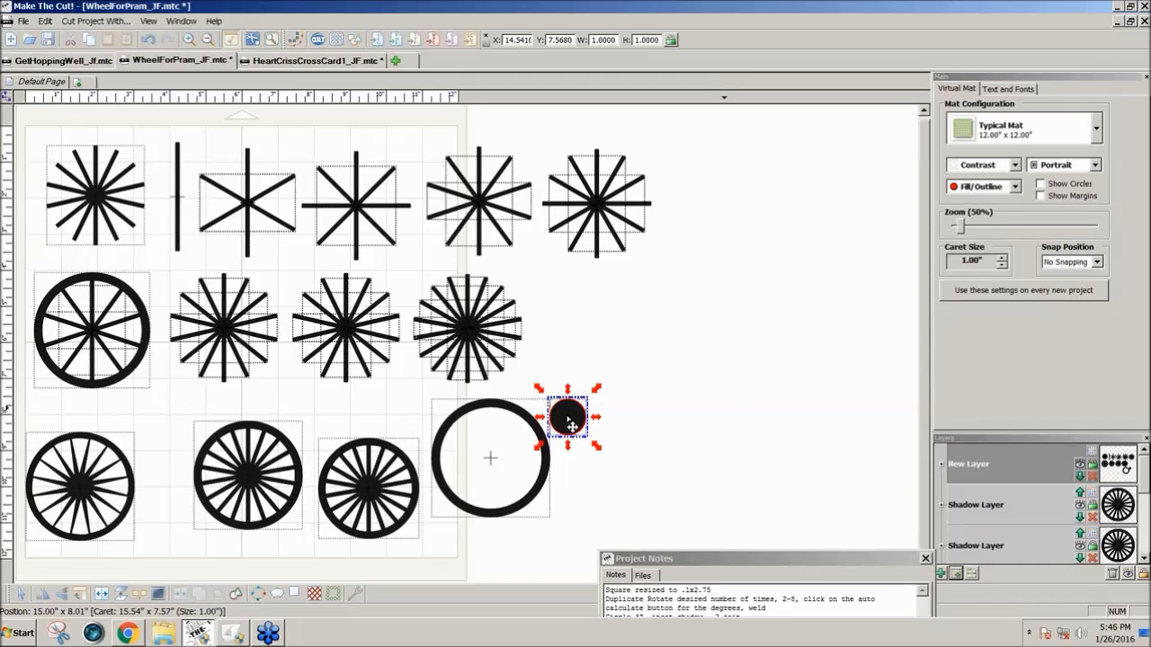
Step: Move the new circle up into the clear area above the ring and resize it to 3 by 3 inches
drag(572, 424, 578, 352)
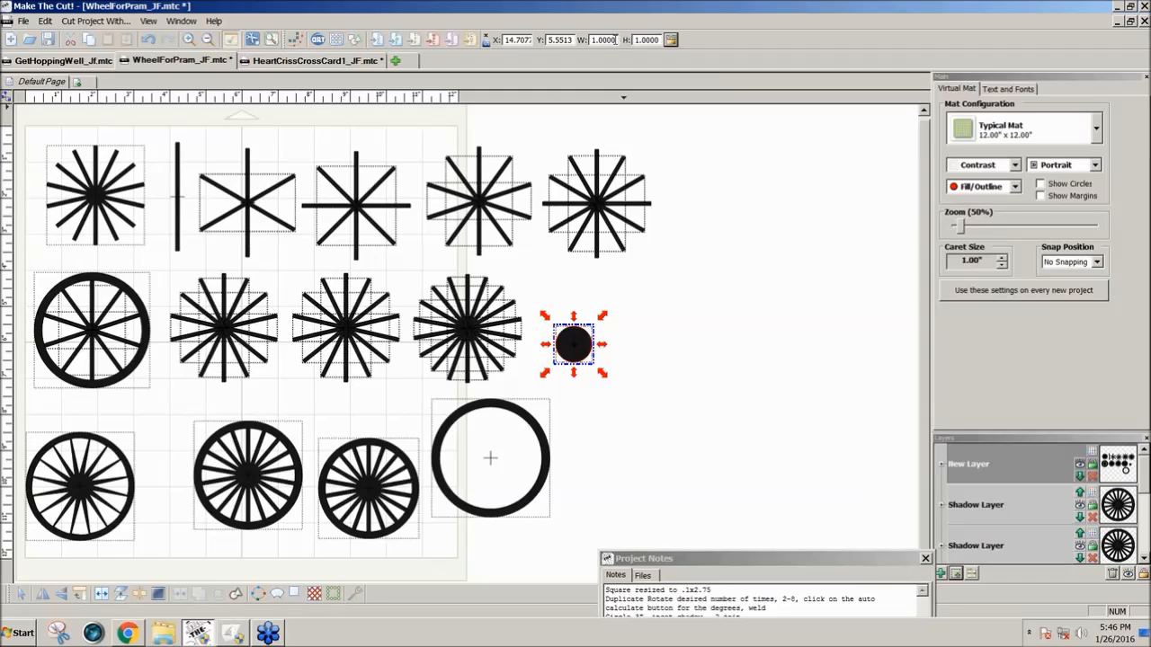
drag(621, 40, 549, 39)
text(3)
key(Return)
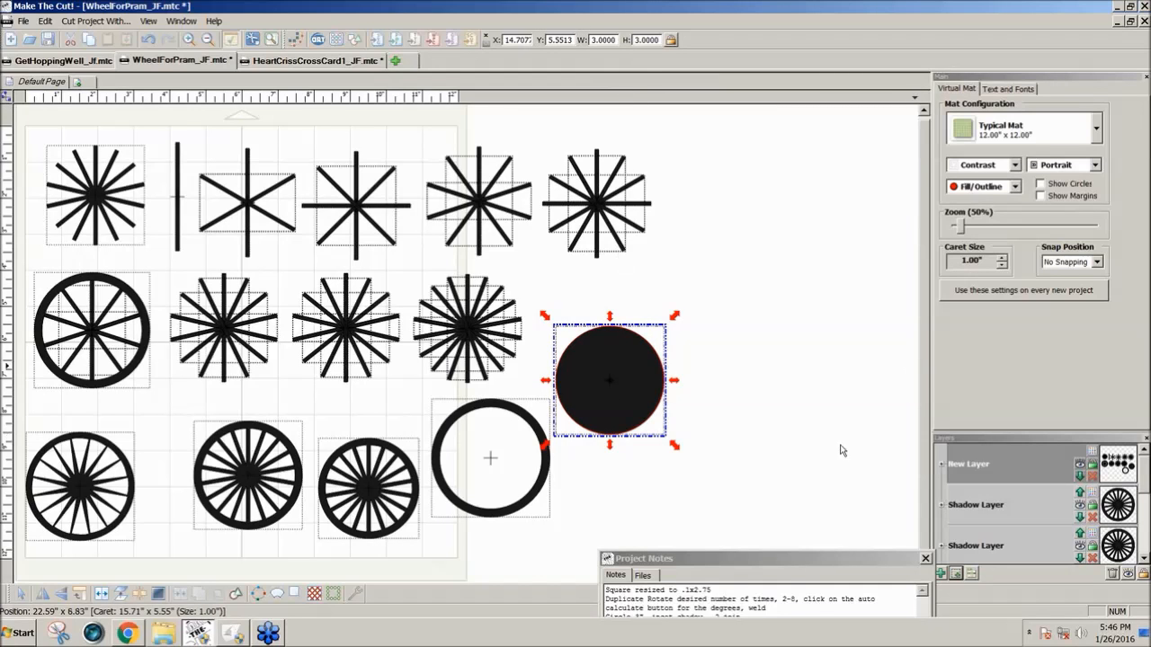
Step: Generate a shadow of the 3-inch circle with a width of -.2 in. and join it with the circle to form a ring
drag(787, 562, 808, 529)
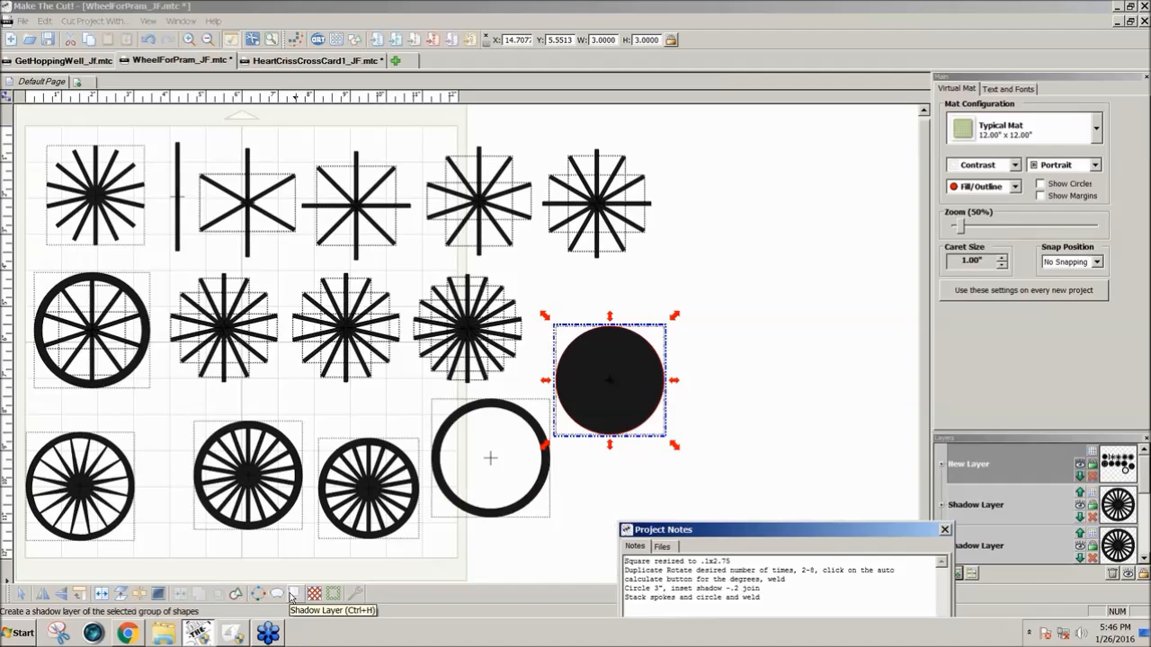
click(293, 598)
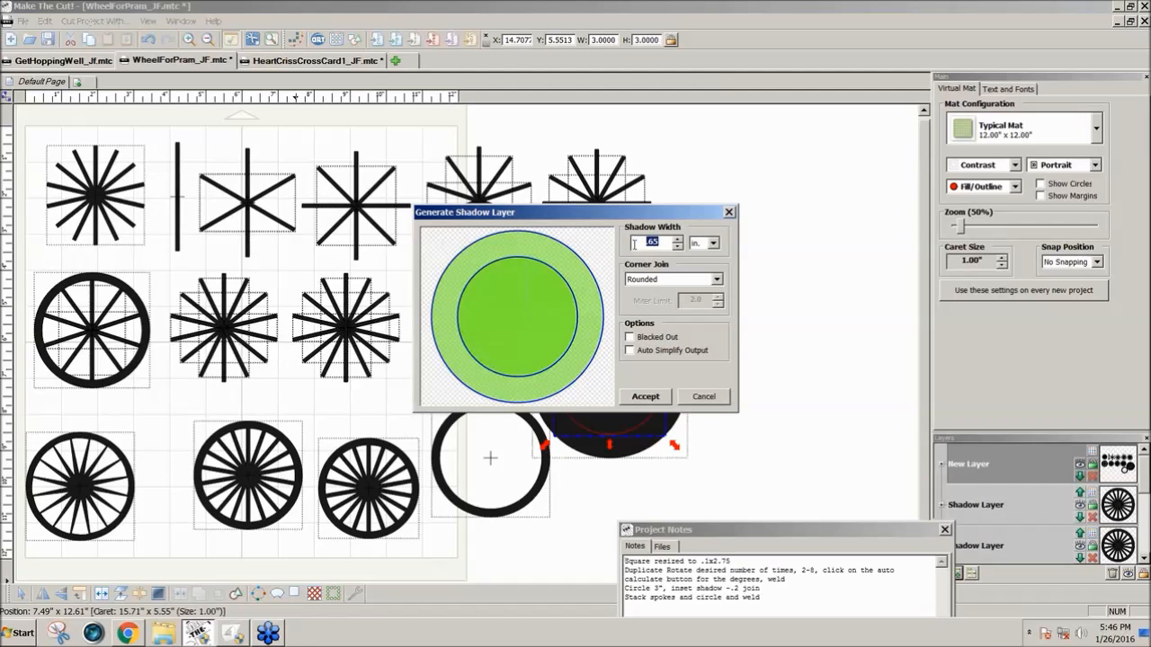
text(-.2)
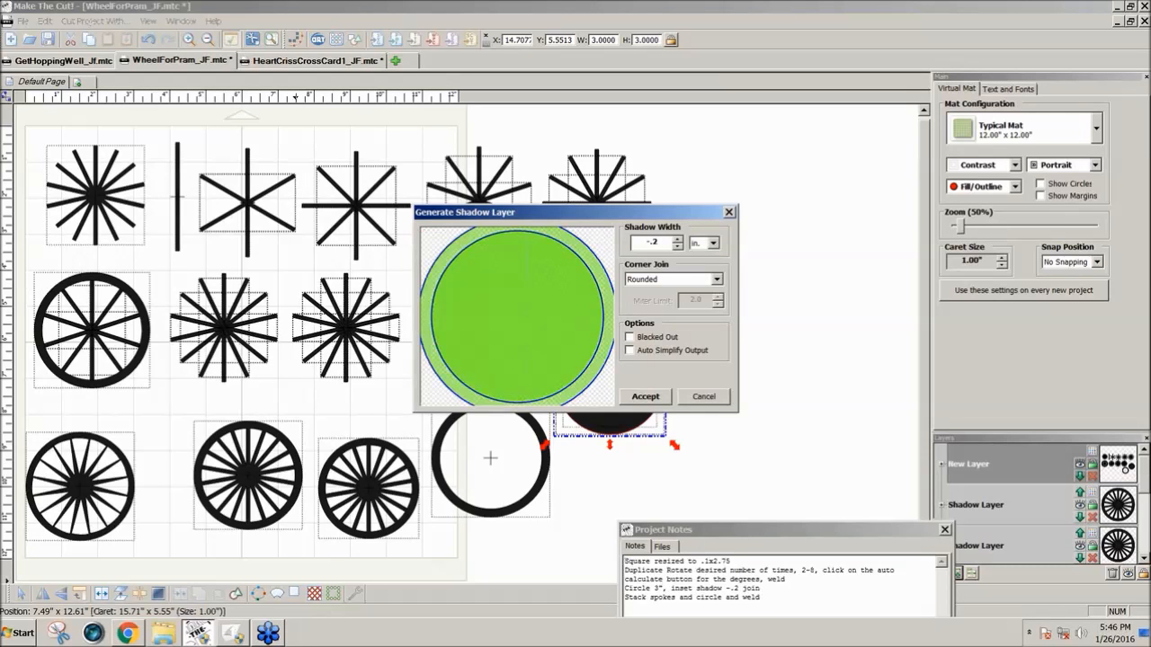
click(666, 400)
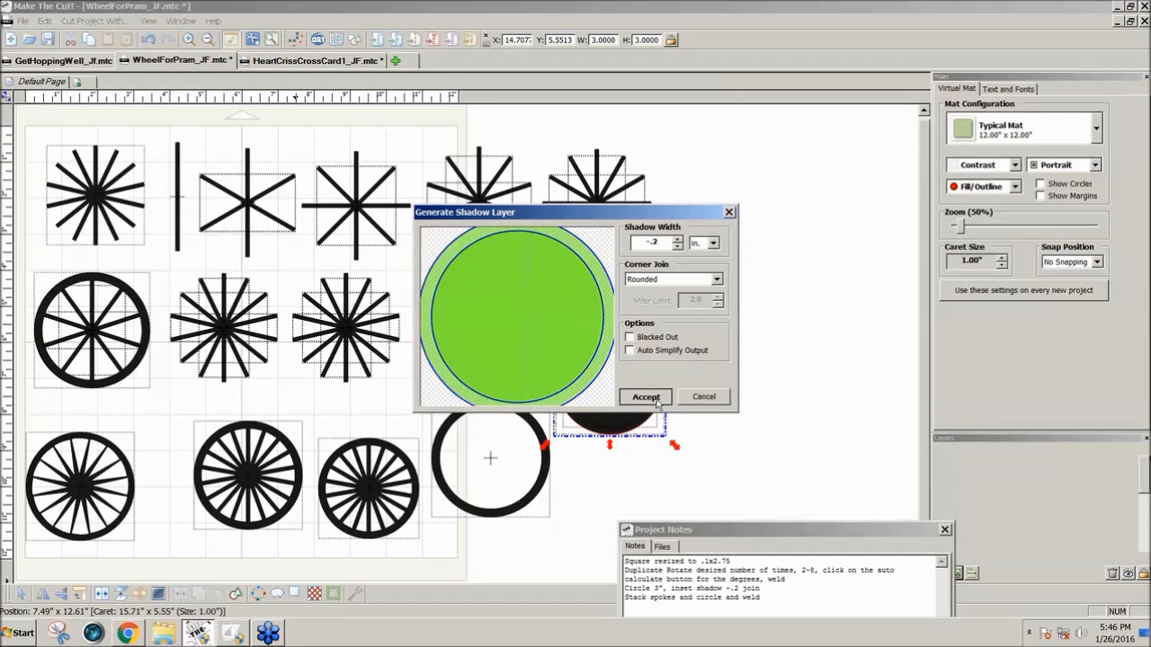
drag(709, 455, 534, 291)
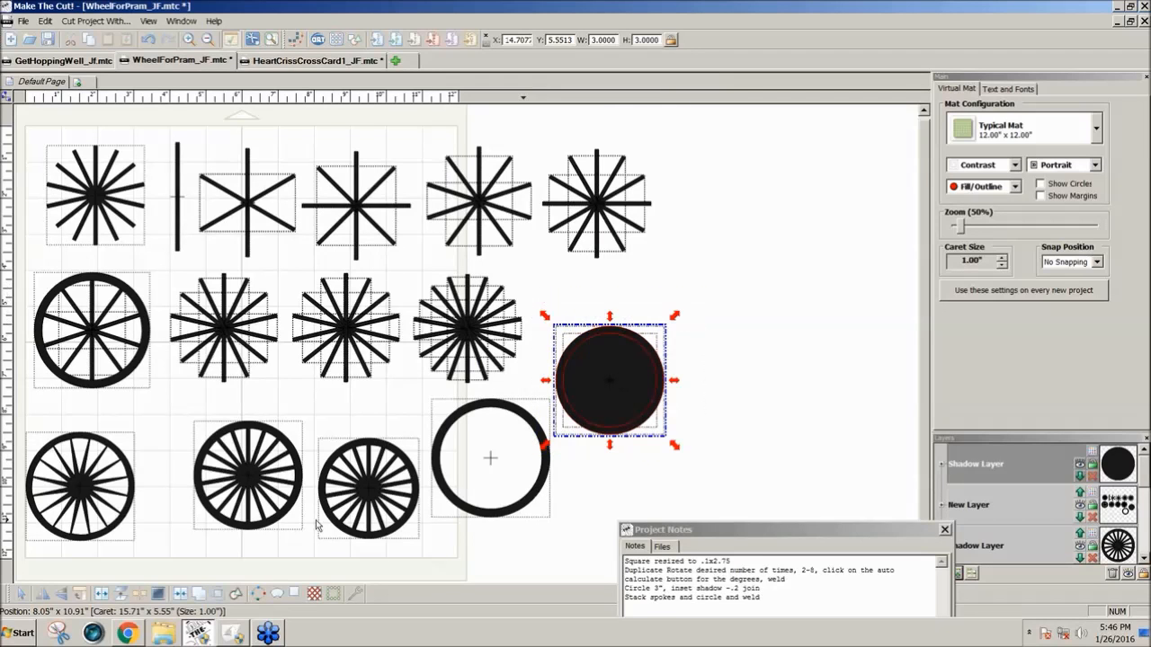
click(181, 594)
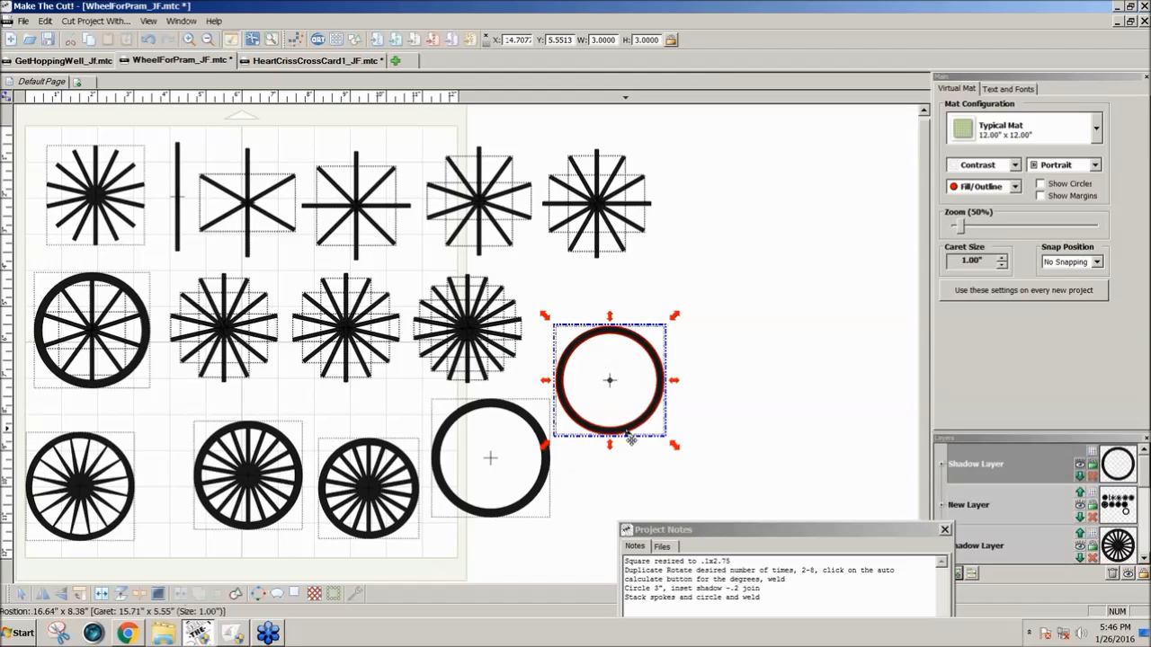
Step: Move the new ring over the welded spokes in the mat's upper-left corner and align the centers of both shapes
drag(628, 433, 116, 270)
drag(30, 113, 162, 286)
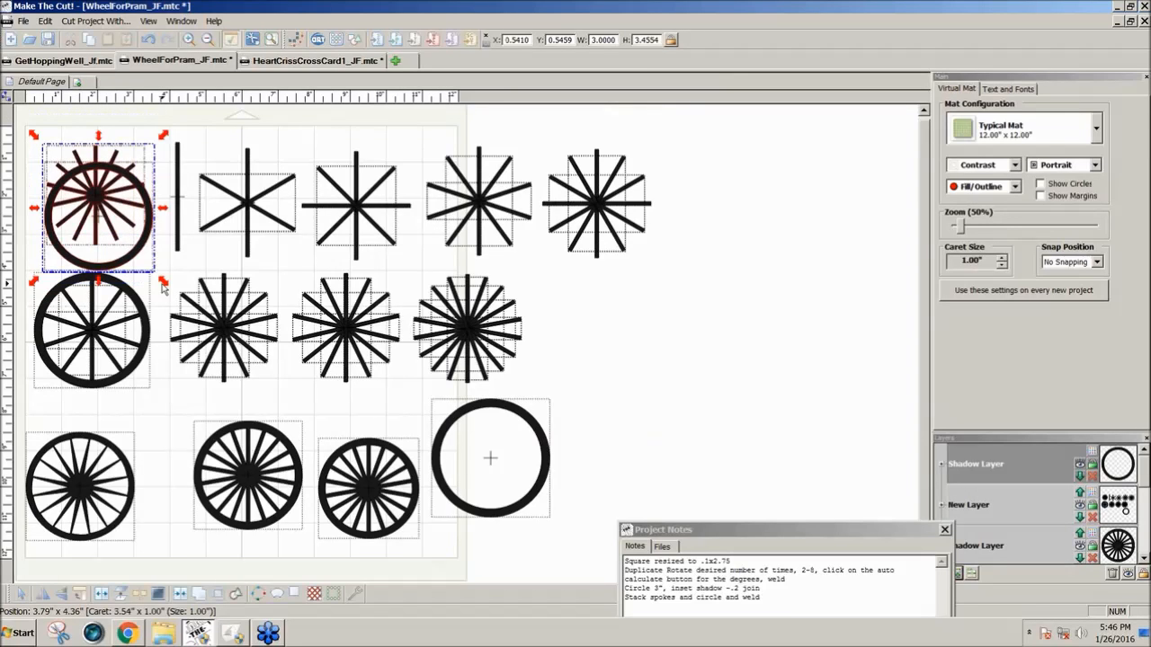
key(alt+c)
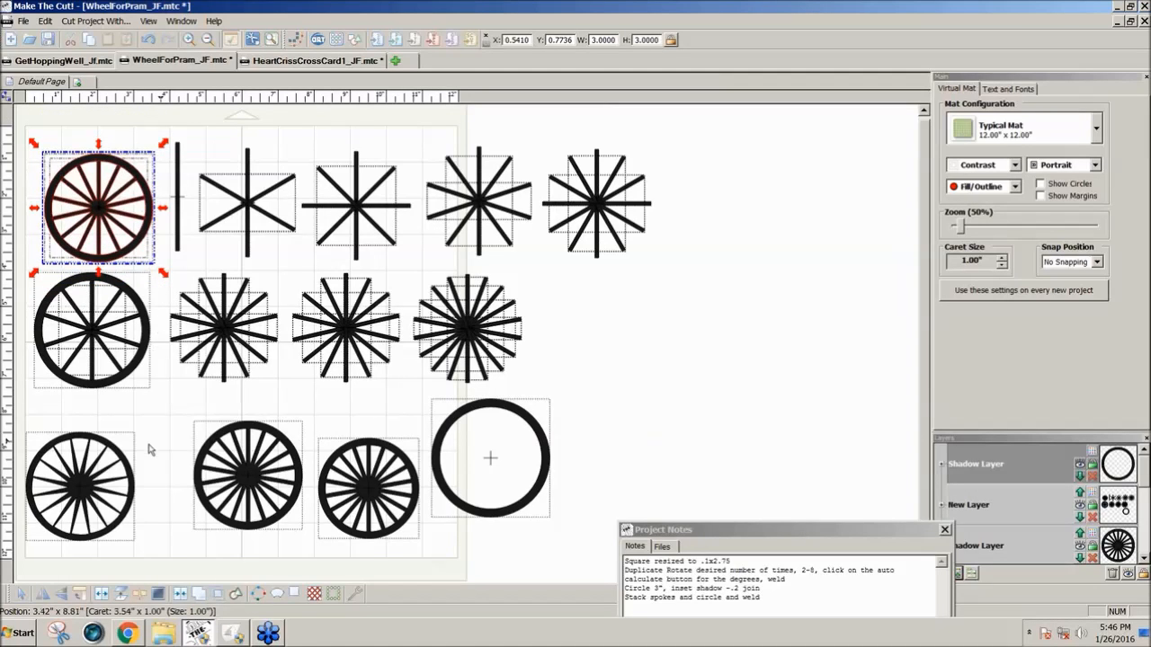
Step: Weld the centered ring and spokes into one wheel and move it slightly up, to about X 0.50, Y 0.52
click(962, 232)
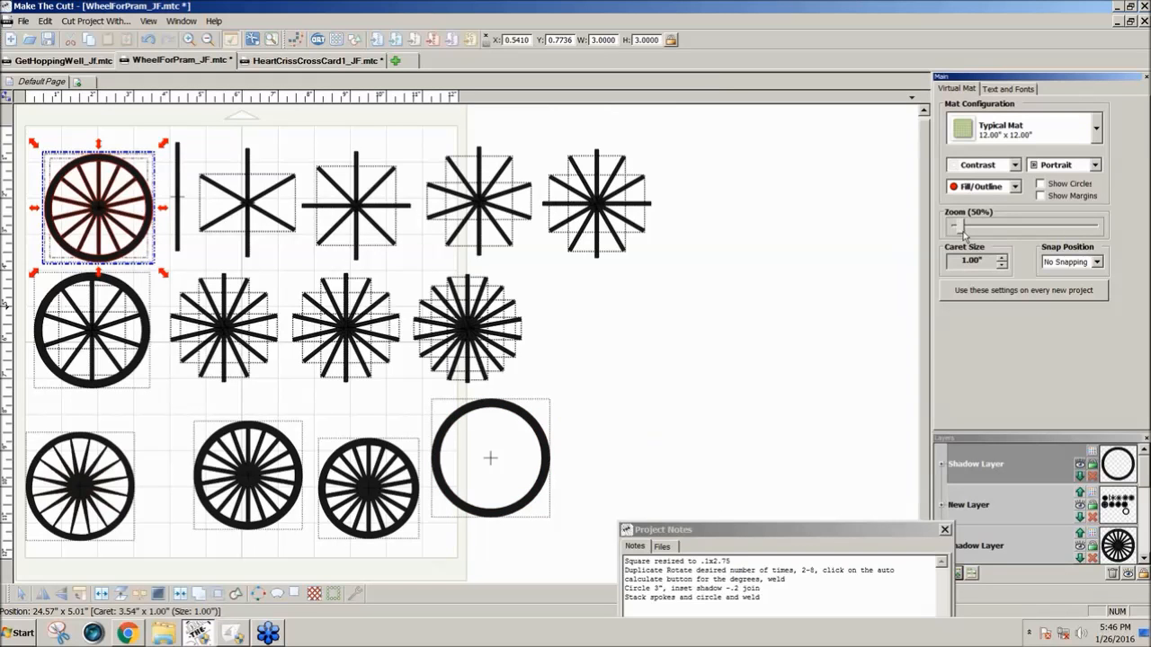
scroll(962, 232, up, 1)
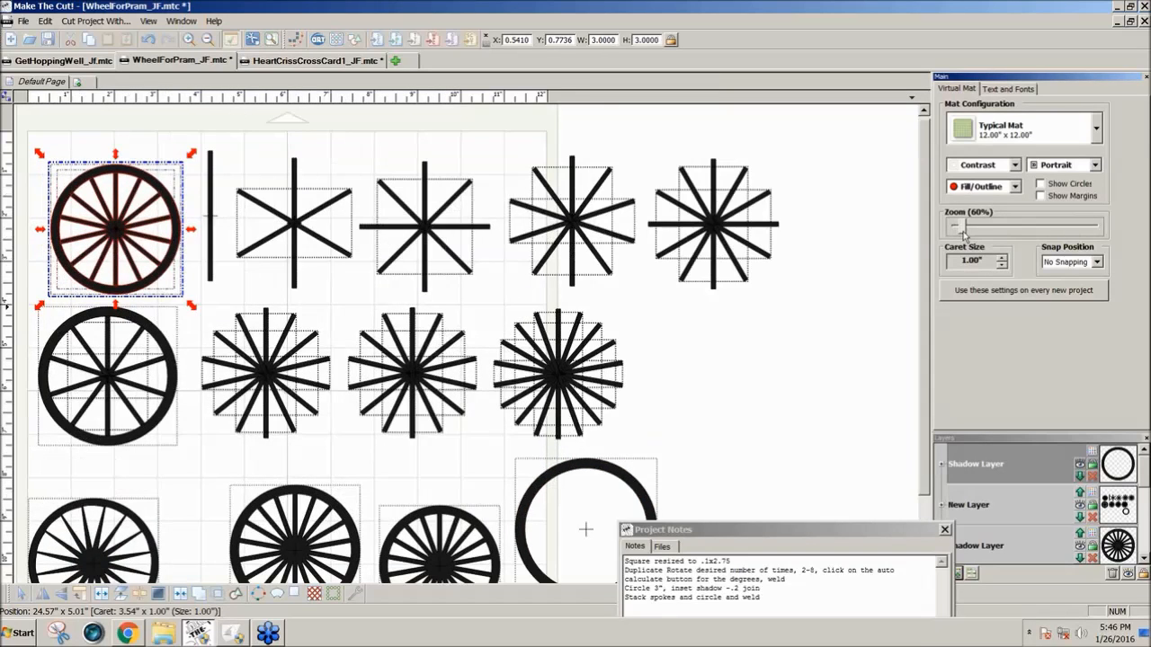
scroll(962, 232, up, 5)
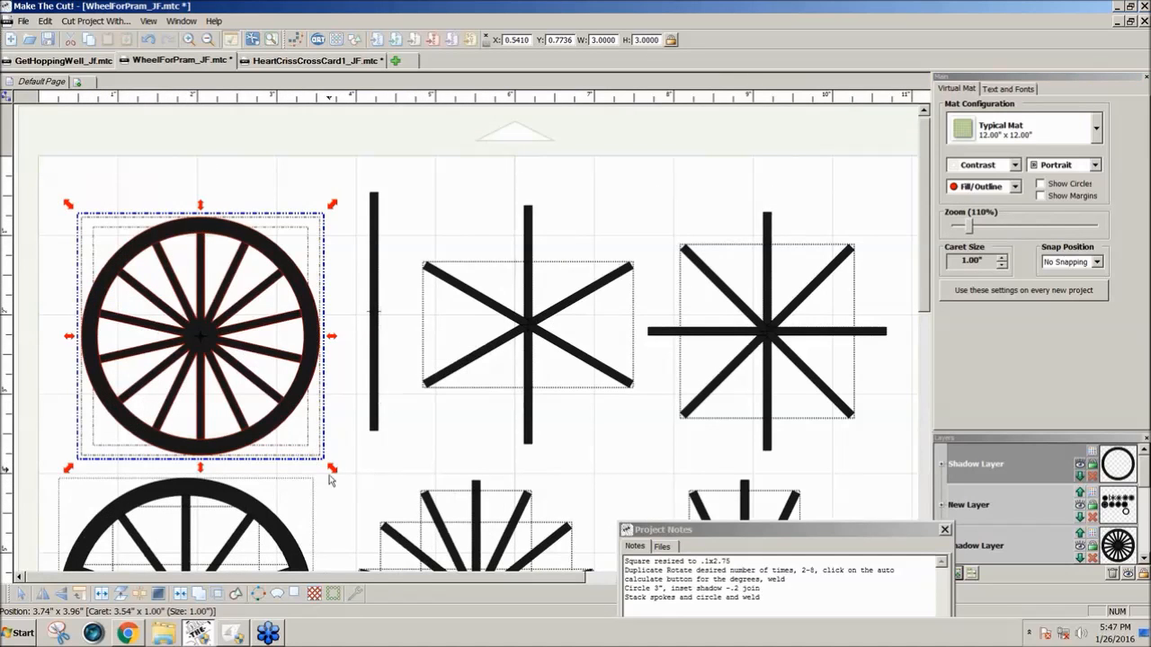
click(201, 595)
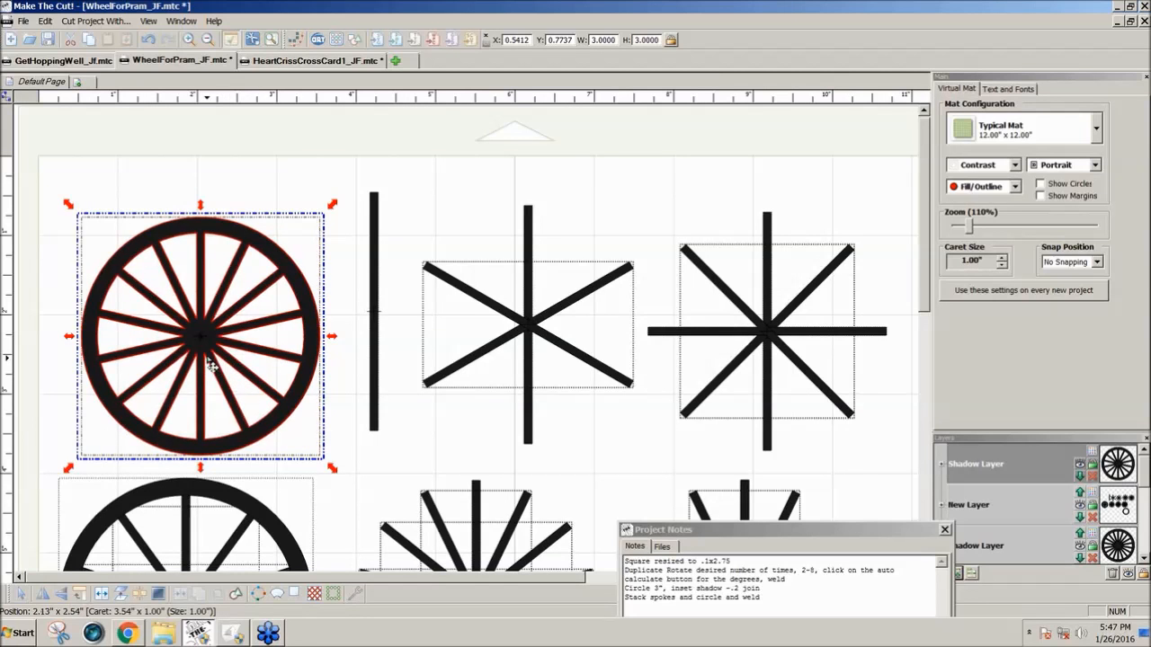
drag(212, 359, 209, 332)
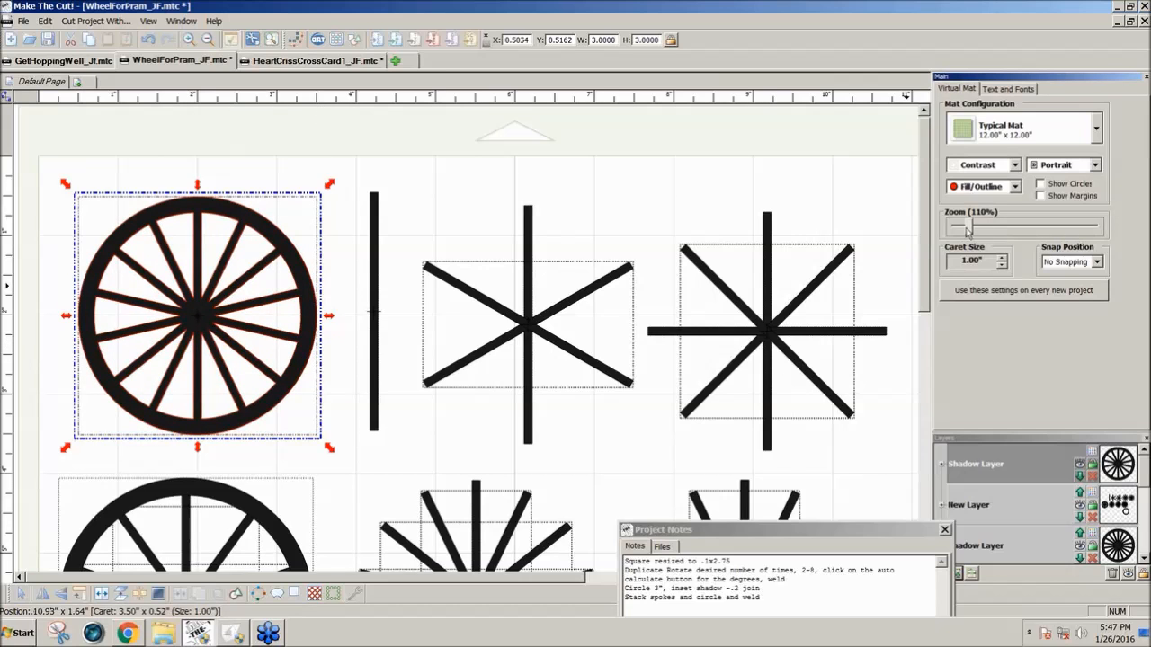
Step: Examine the finished wheel alongside the spoke variations and the bottom row of wheels, keeping the project notes out of the way
drag(968, 229, 962, 227)
click(747, 365)
drag(758, 532, 814, 539)
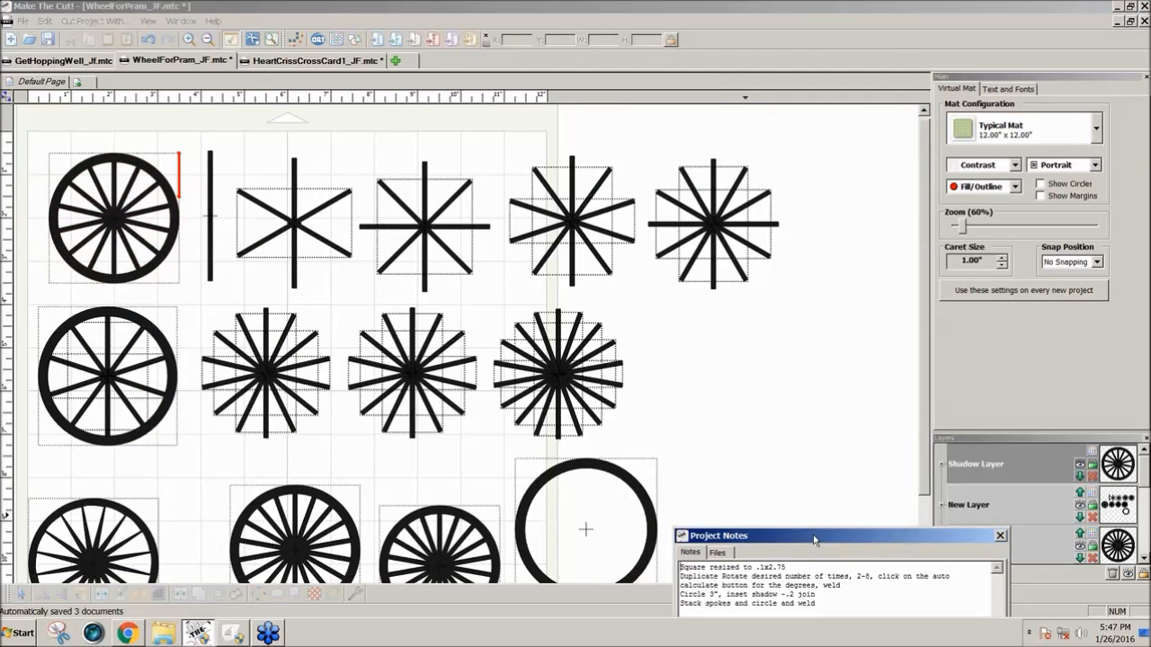
click(929, 391)
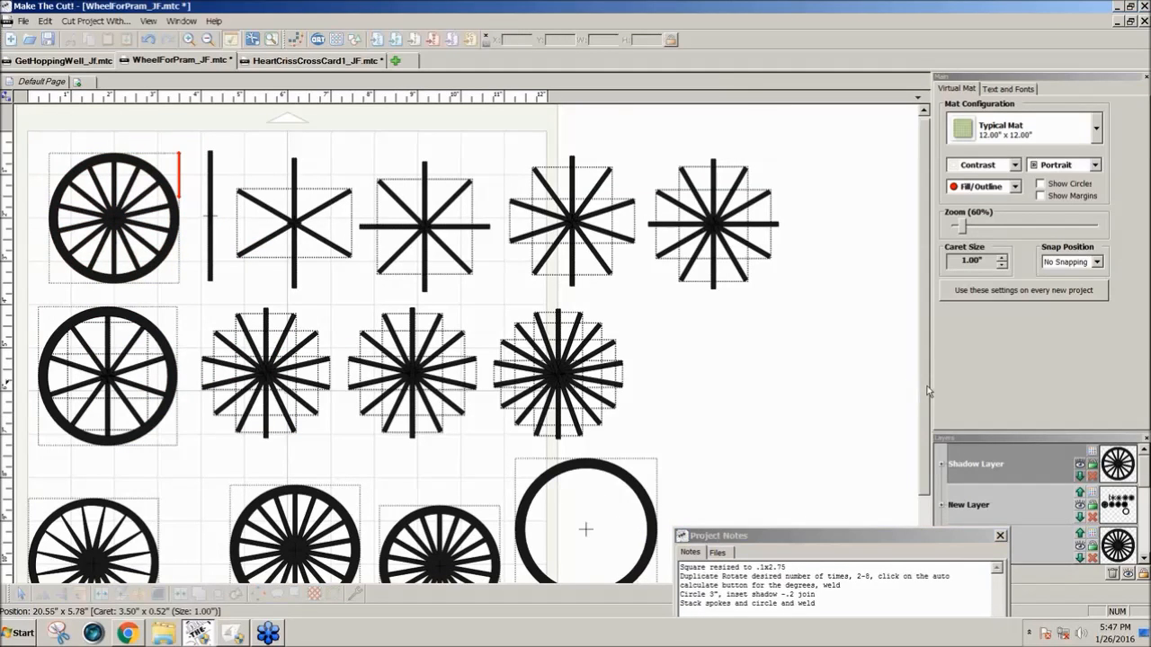
drag(929, 391, 926, 429)
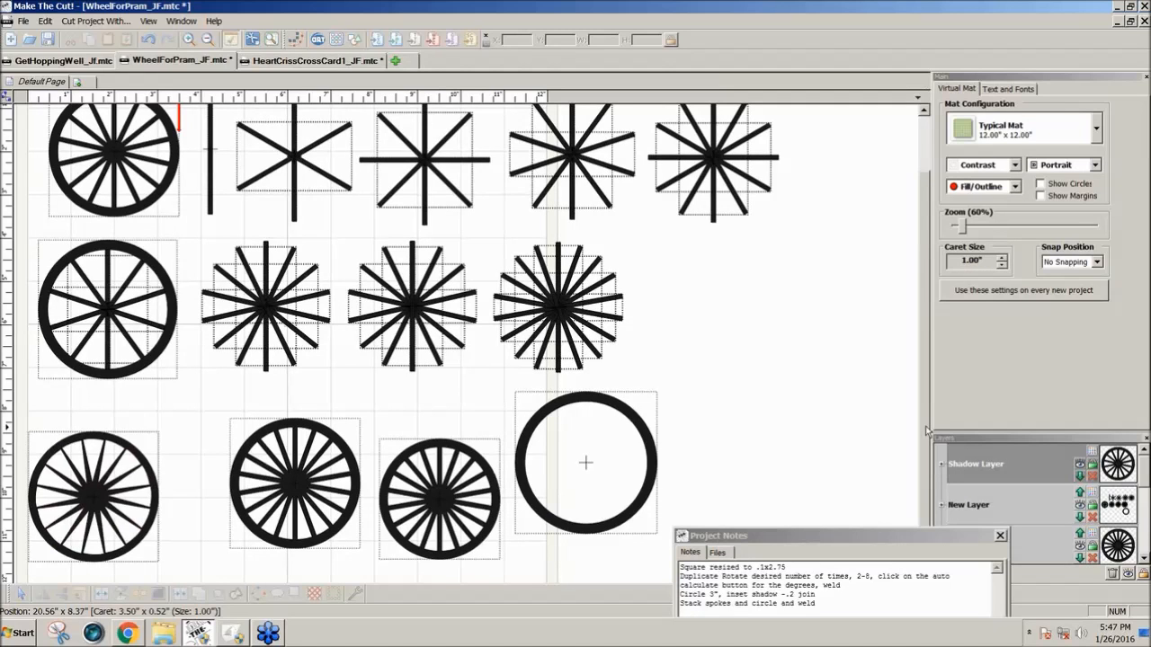
scroll(539, 450, down, 1)
click(99, 468)
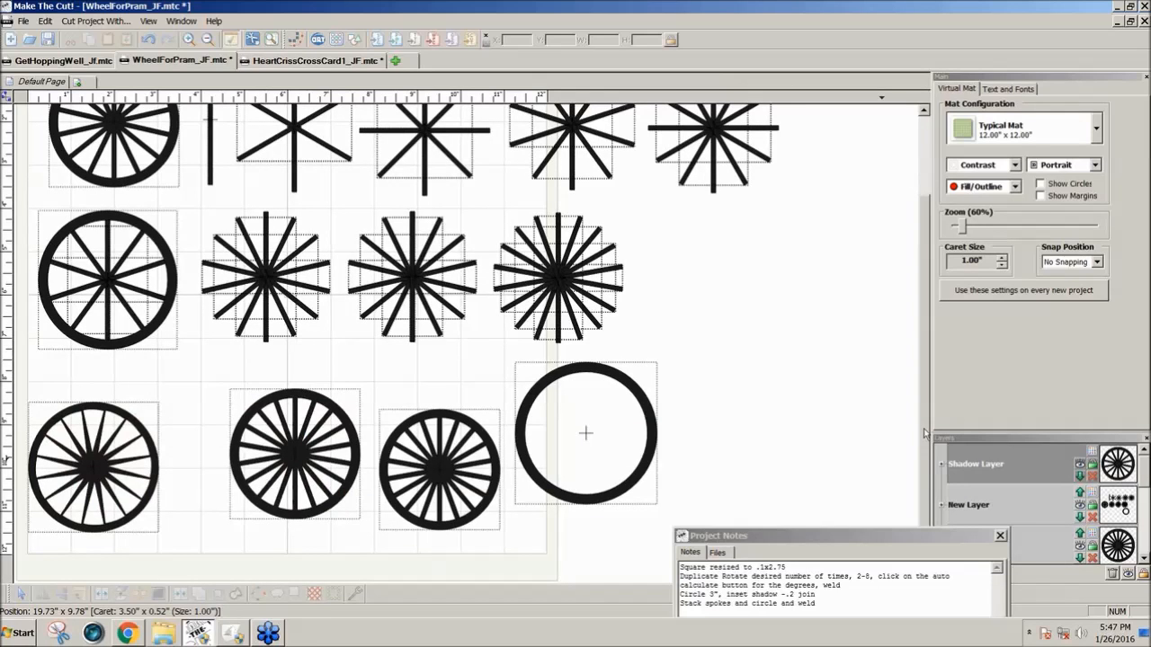
scroll(923, 434, up, 1)
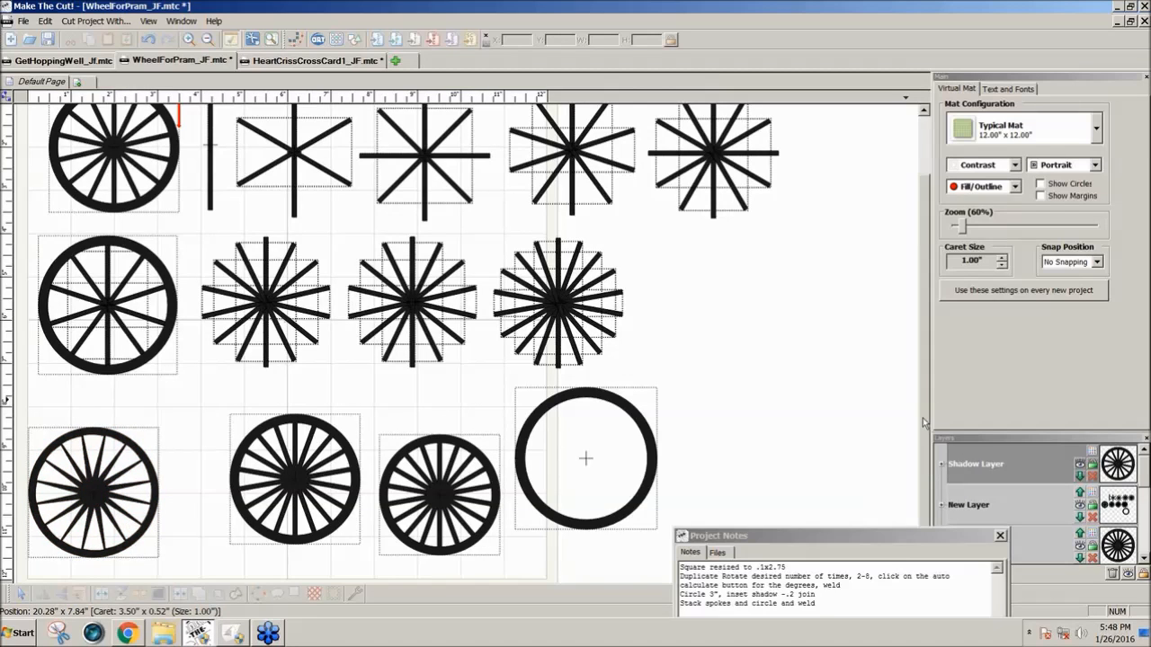
drag(923, 423, 923, 419)
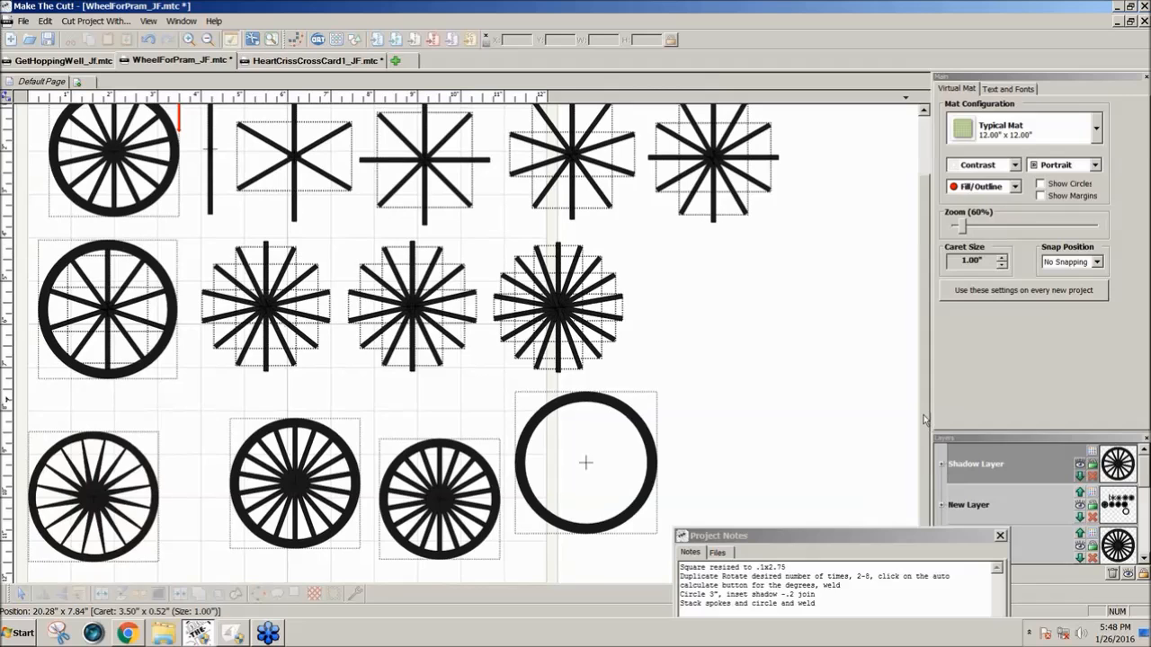
drag(924, 419, 924, 358)
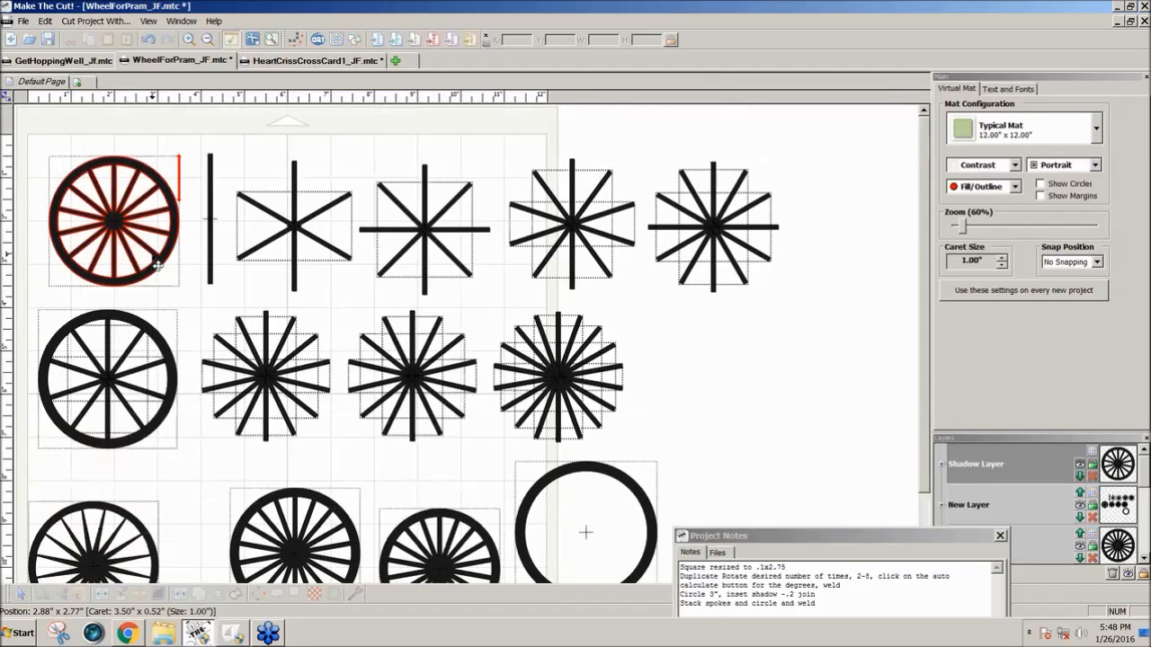